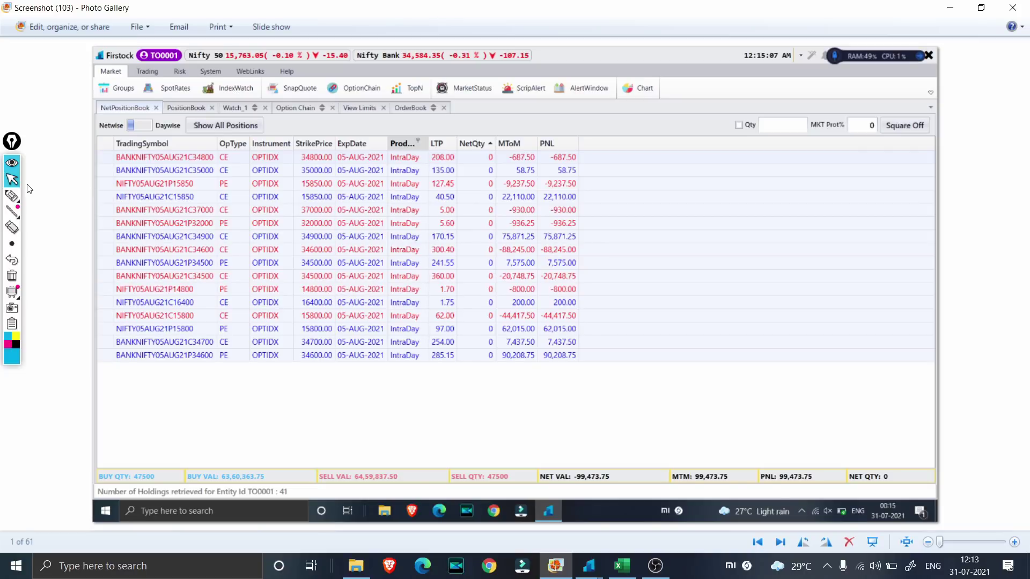
While viewing Screenshot (103), pick the highlighter annotation tool, then return to the arrow tool
{"action": "left_click", "coordinate": [12, 197]}
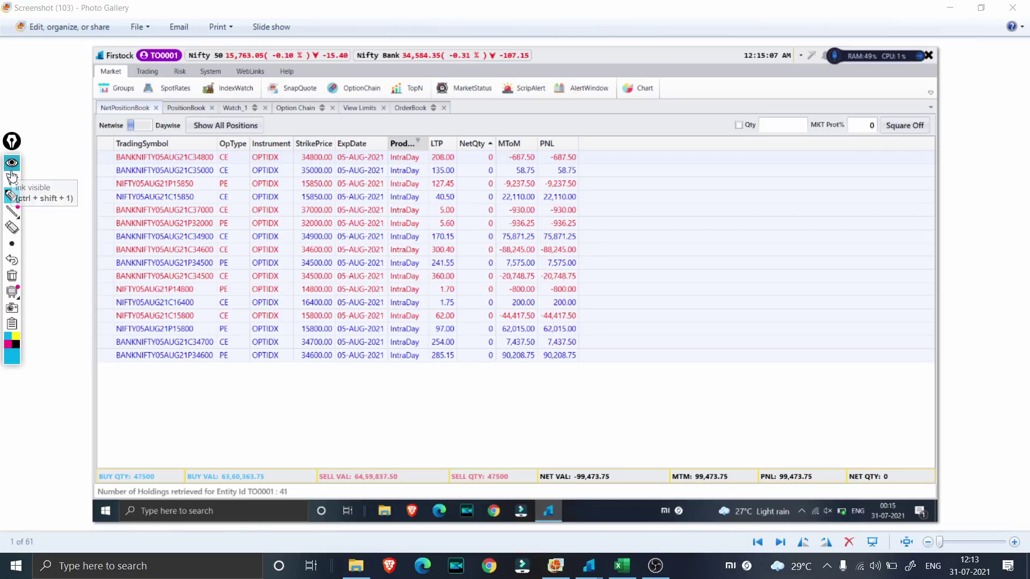
{"action": "left_click", "coordinate": [12, 180]}
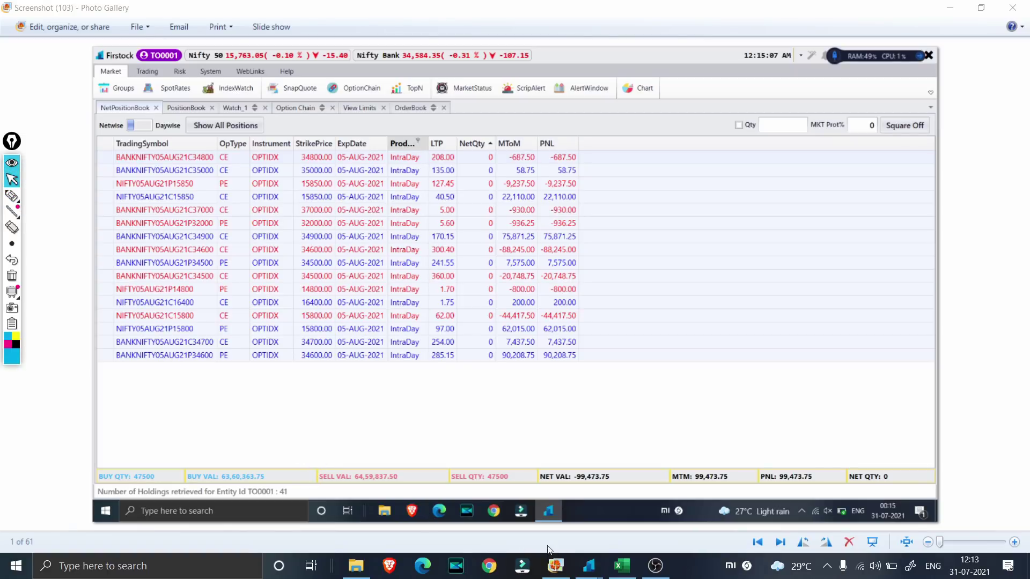
Enter the 30-Jul gross profit 99500 in C23 and brokerage 17500 in D23
{"action": "left_click", "coordinate": [622, 565]}
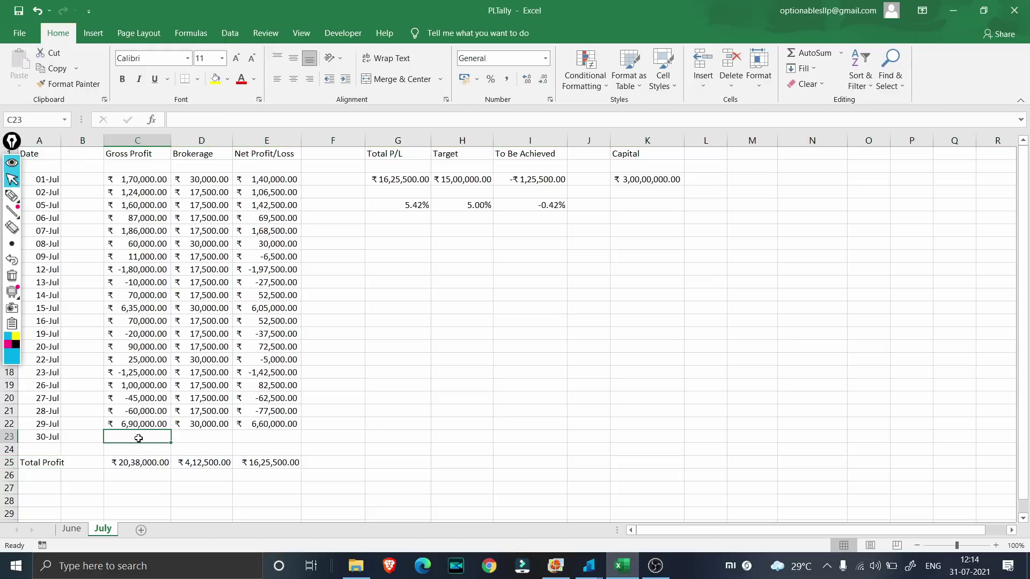
{"action": "type", "text": "99500"}
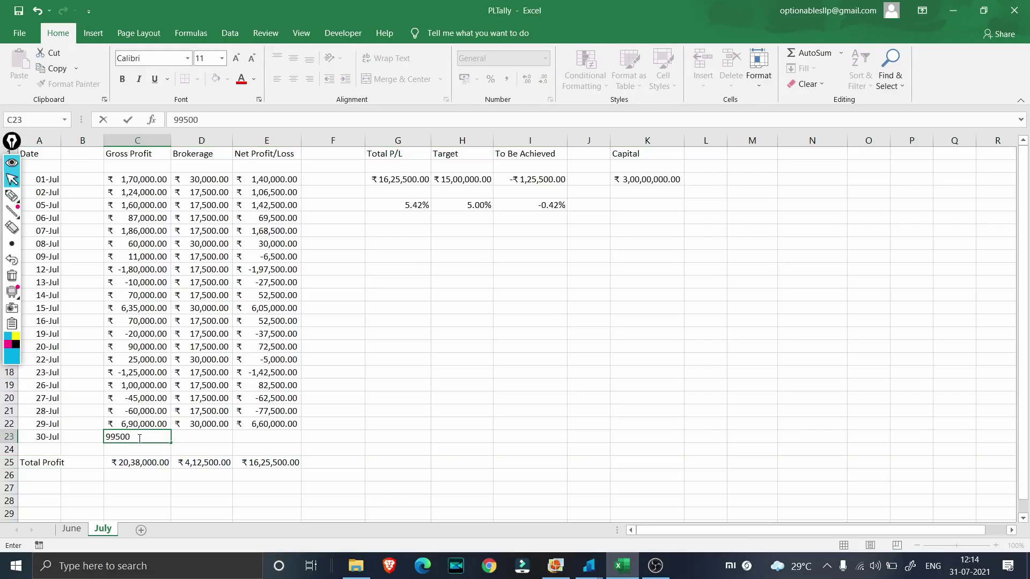
{"action": "key", "text": "Tab"}
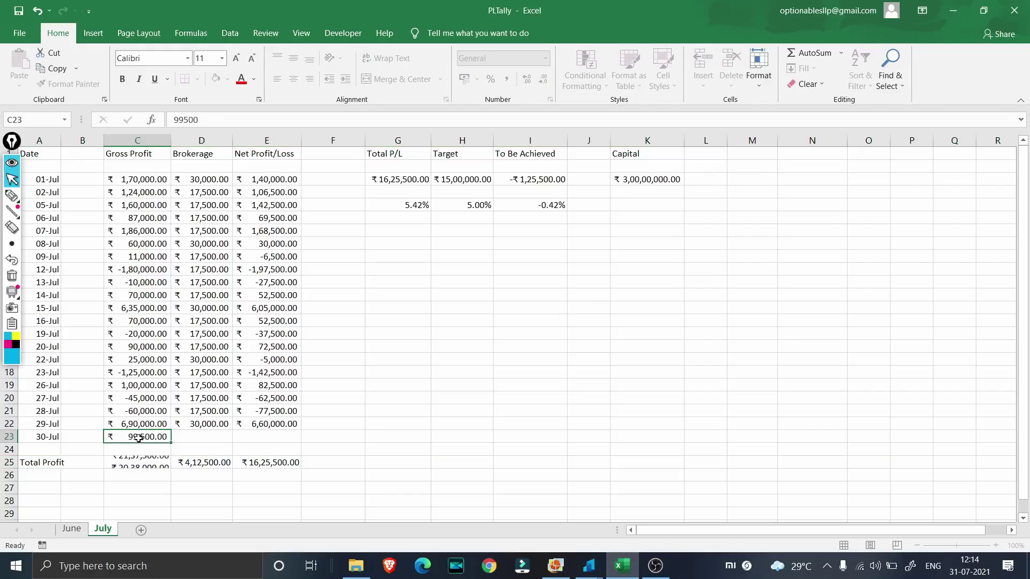
{"action": "type", "text": "17500"}
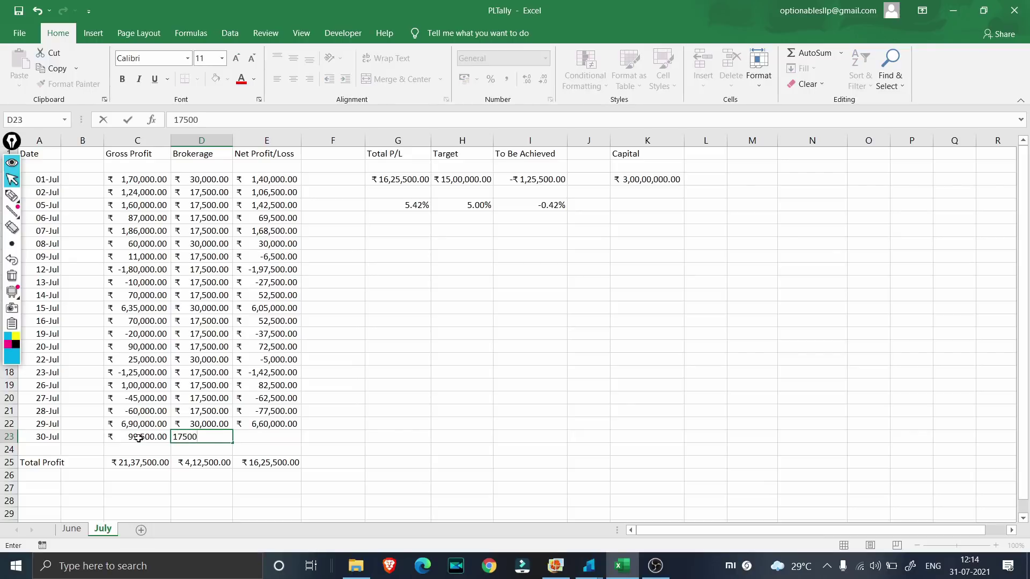
{"action": "key", "text": "Tab"}
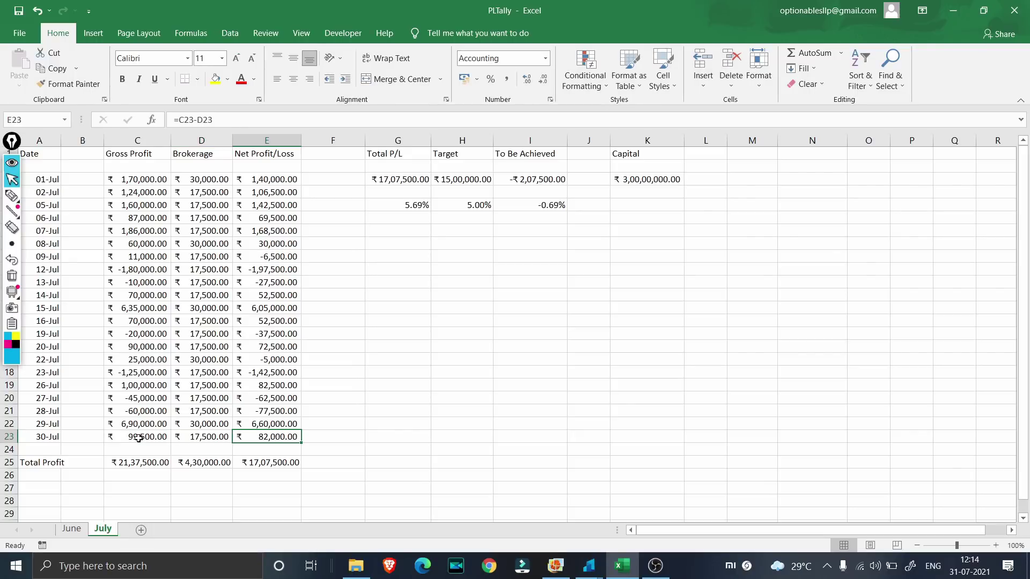
Circle the ₹ 17,07,500.00 Total P/L and the C25 Total Profit with the pen, then erase the ink
{"action": "left_click", "coordinate": [13, 200]}
{"action": "left_click", "coordinate": [13, 200]}
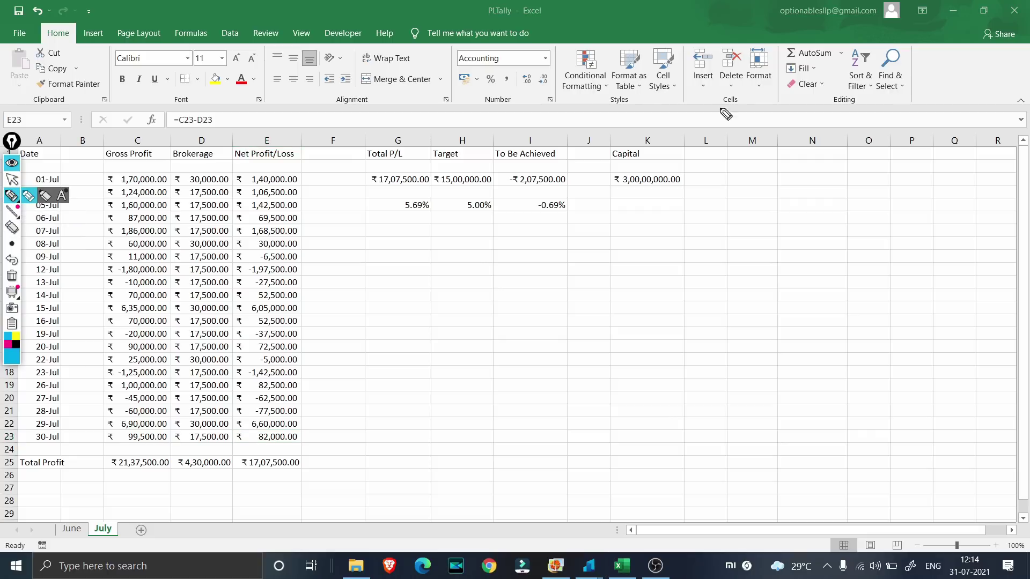
{"action": "mouse_move", "coordinate": [365, 191]}
{"action": "left_mouse_down"}
{"action": "mouse_move", "coordinate": [361, 171]}
{"action": "mouse_move", "coordinate": [436, 165]}
{"action": "mouse_move", "coordinate": [379, 202]}
{"action": "left_mouse_up"}
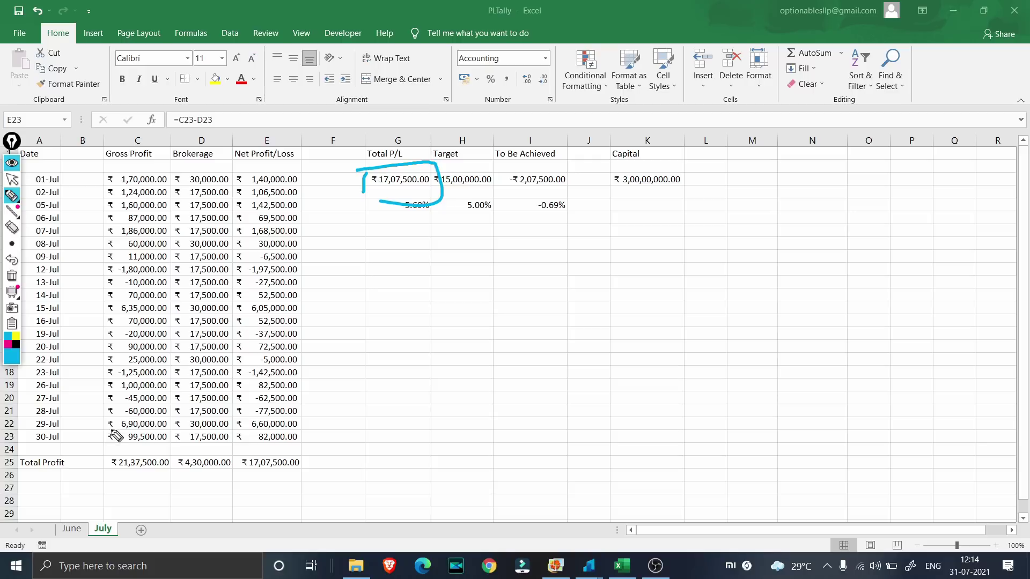
{"action": "mouse_move", "coordinate": [107, 456]}
{"action": "left_mouse_down"}
{"action": "mouse_move", "coordinate": [107, 471]}
{"action": "mouse_move", "coordinate": [170, 432]}
{"action": "mouse_move", "coordinate": [165, 486]}
{"action": "mouse_move", "coordinate": [101, 493]}
{"action": "left_mouse_up"}
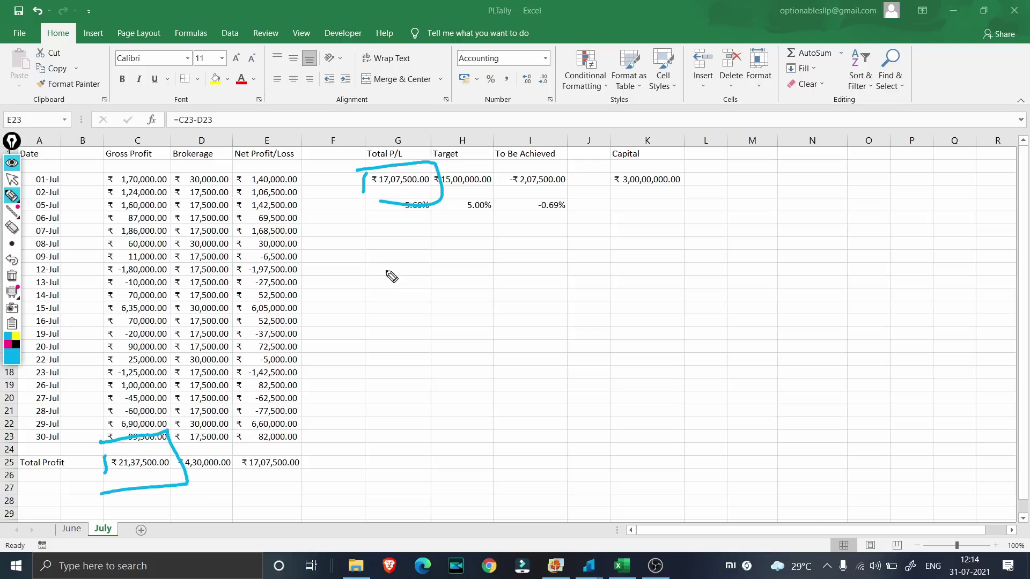
{"action": "left_click", "coordinate": [12, 276]}
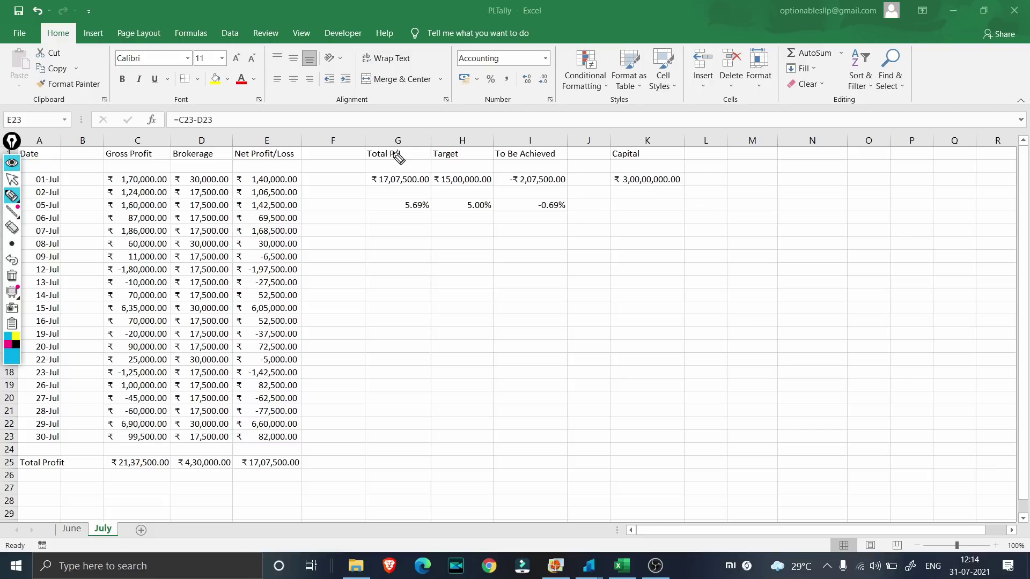
{"action": "left_click", "coordinate": [12, 181]}
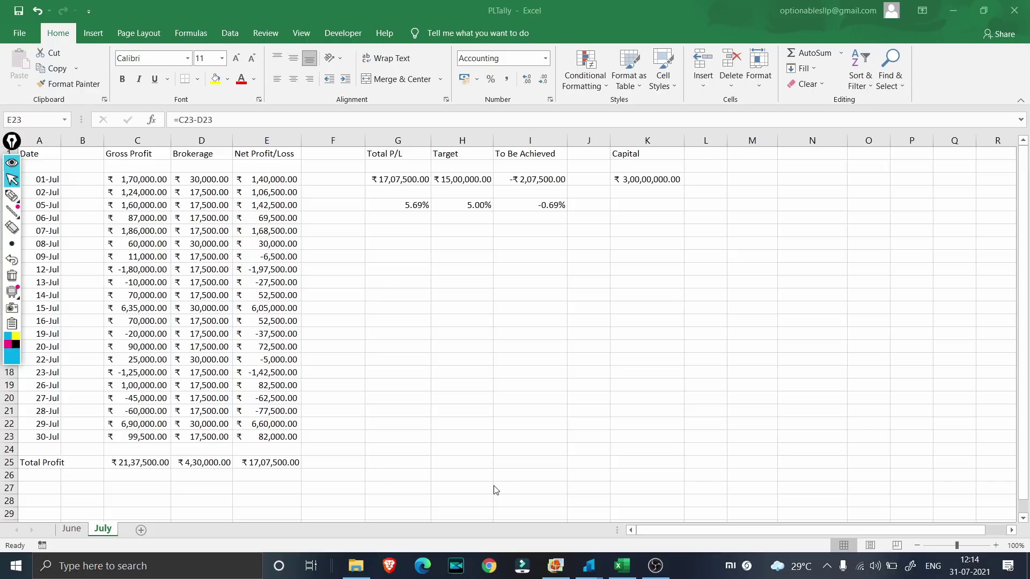
Bring the Firstock terminal forward and open its Reports web link
{"action": "mouse_move", "coordinate": [580, 566]}
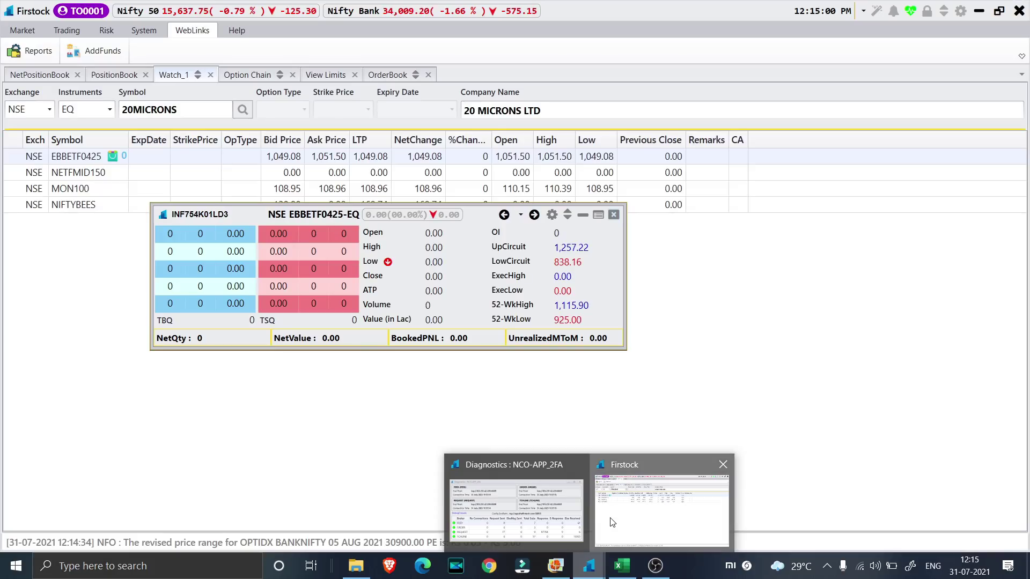
{"action": "left_click", "coordinate": [614, 520]}
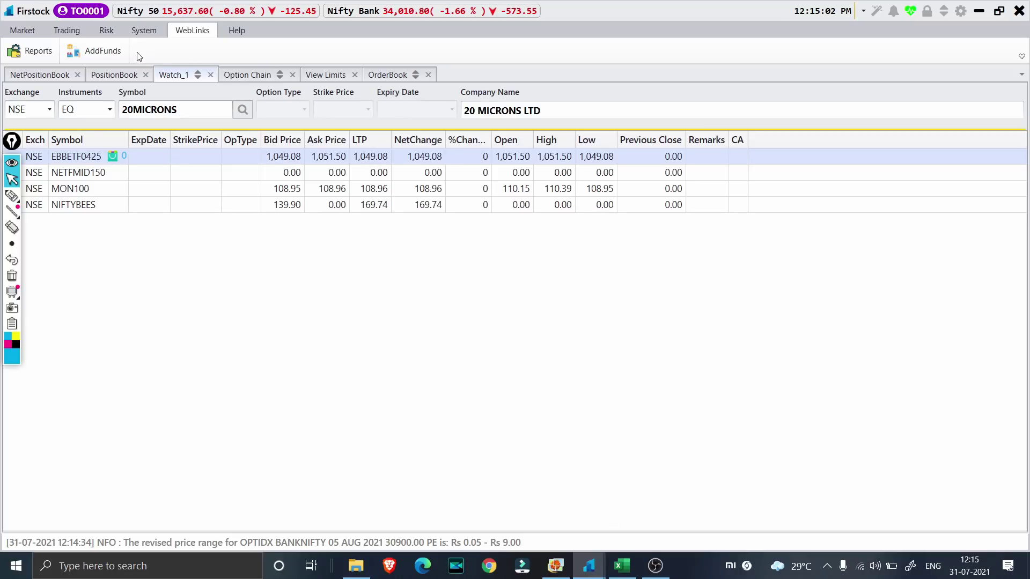
{"action": "scroll", "coordinate": [180, 30], "scroll_direction": "up", "scroll_amount": 1}
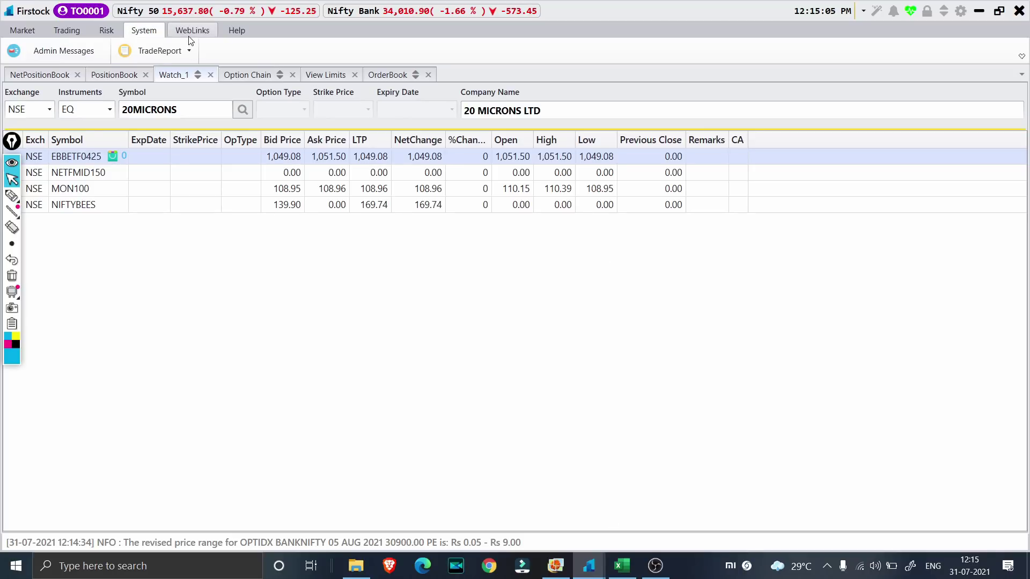
{"action": "scroll", "coordinate": [190, 32], "scroll_direction": "down", "scroll_amount": 1}
{"action": "left_click", "coordinate": [27, 43]}
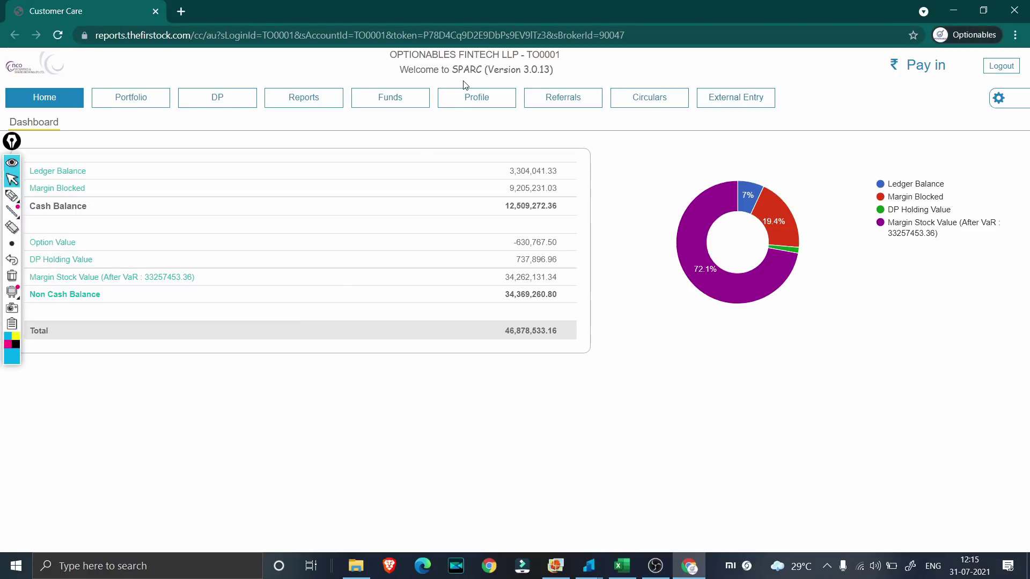
Open the P&L Report form from the Reports section
{"action": "left_click_drag", "start_coordinate": [427, 55], "coordinate": [548, 98]}
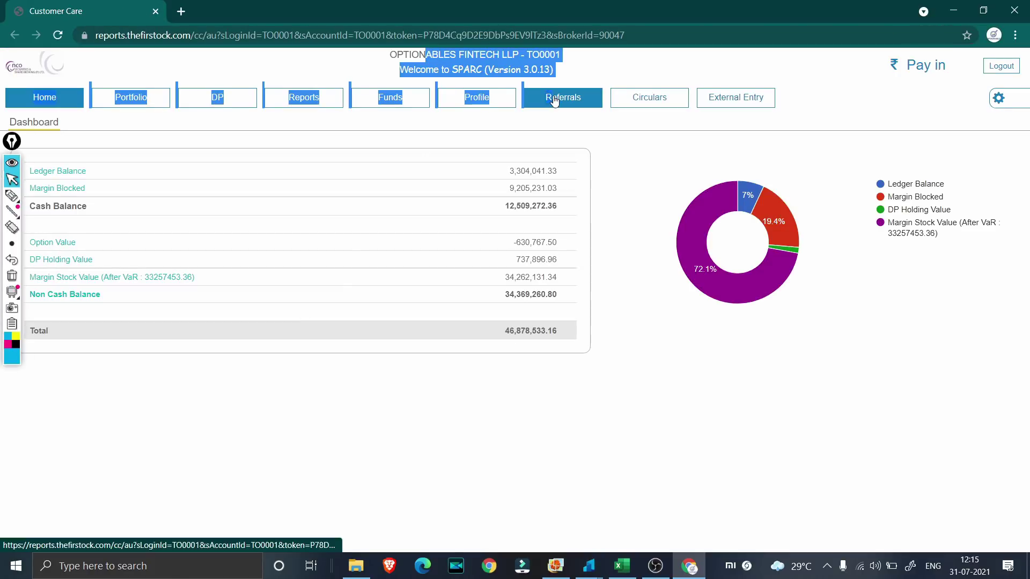
{"action": "left_click", "coordinate": [320, 110]}
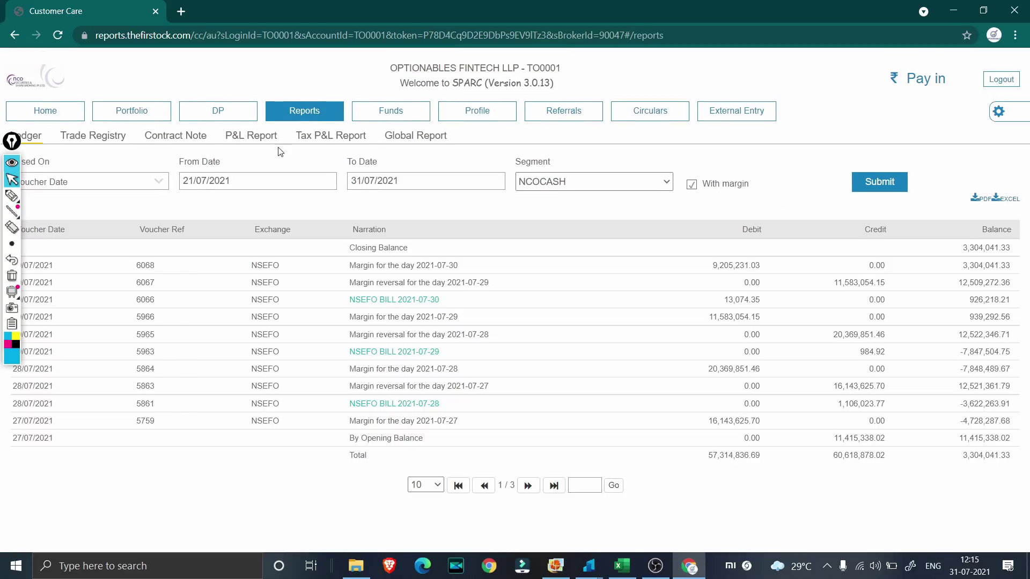
{"action": "left_click", "coordinate": [239, 137]}
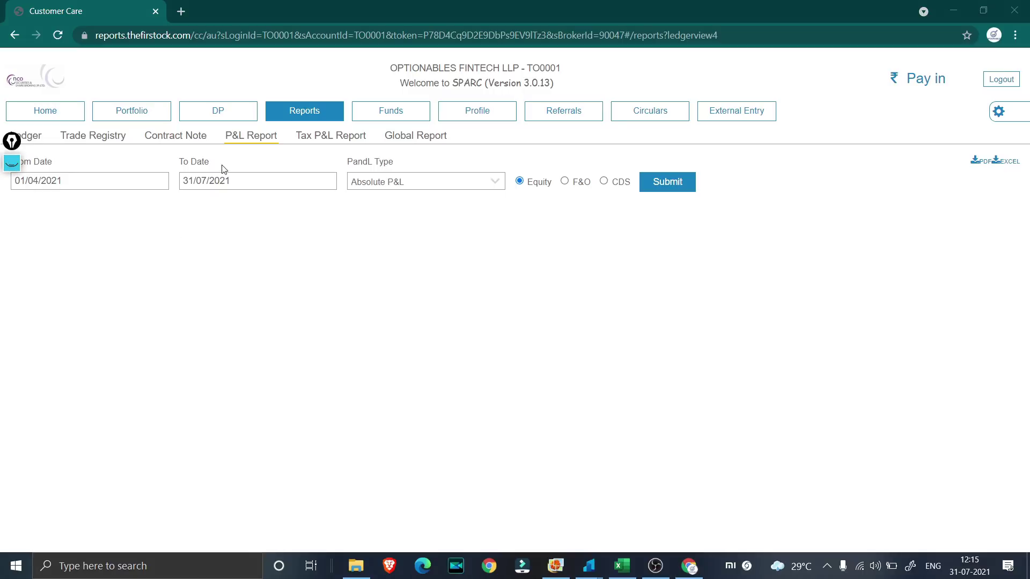
Set the From Date to 01/07/2021, choose F&O and submit the report
{"action": "left_click", "coordinate": [83, 177]}
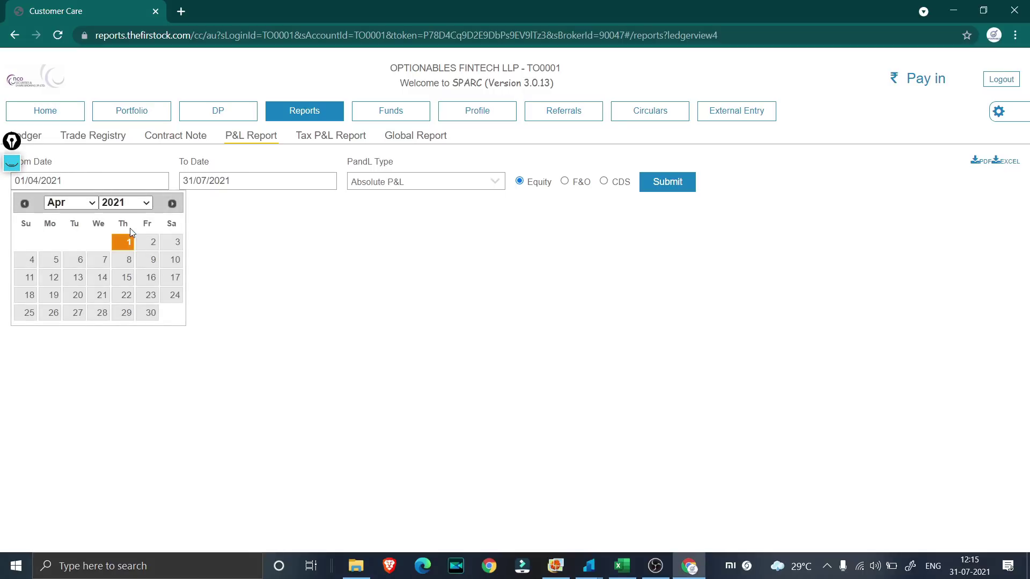
{"action": "left_click", "coordinate": [69, 202]}
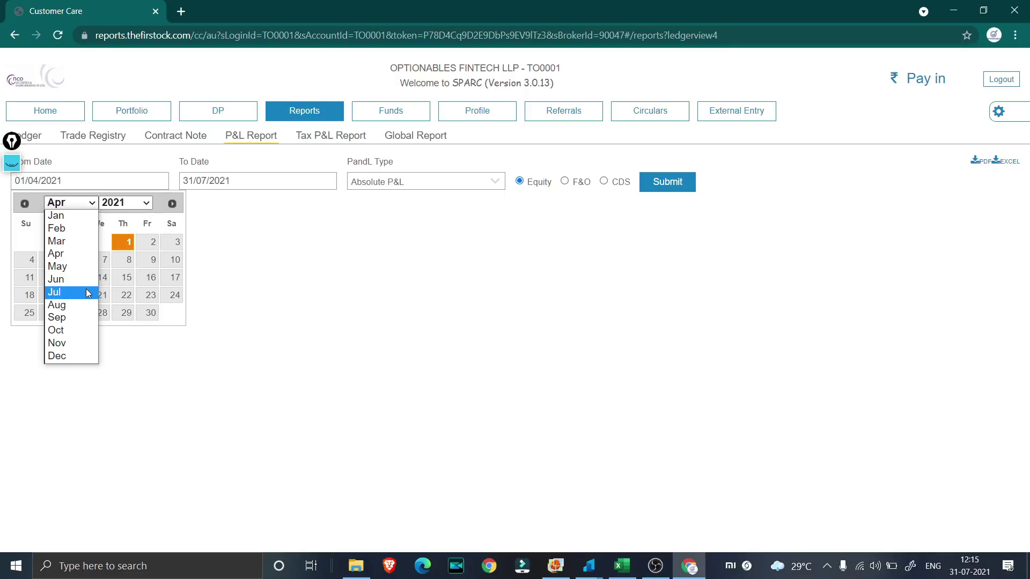
{"action": "left_click", "coordinate": [56, 290]}
{"action": "left_click", "coordinate": [117, 242]}
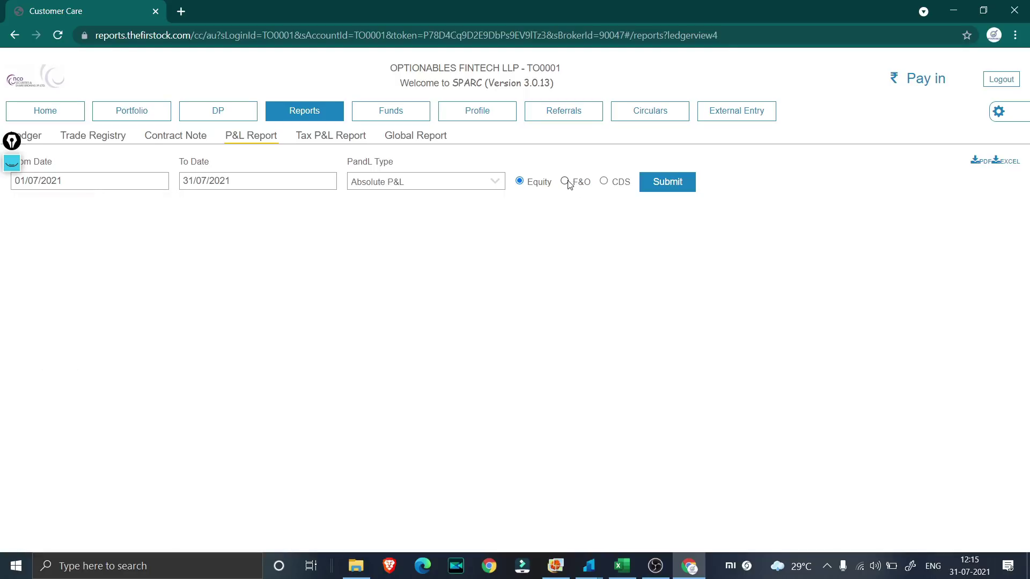
{"action": "left_click", "coordinate": [565, 182]}
{"action": "left_click", "coordinate": [648, 186]}
Highlight the Realized P&L 2202843.75 and the Total Charges -429150.78 in the report
{"action": "scroll", "coordinate": [296, 354], "scroll_direction": "down", "scroll_amount": 1}
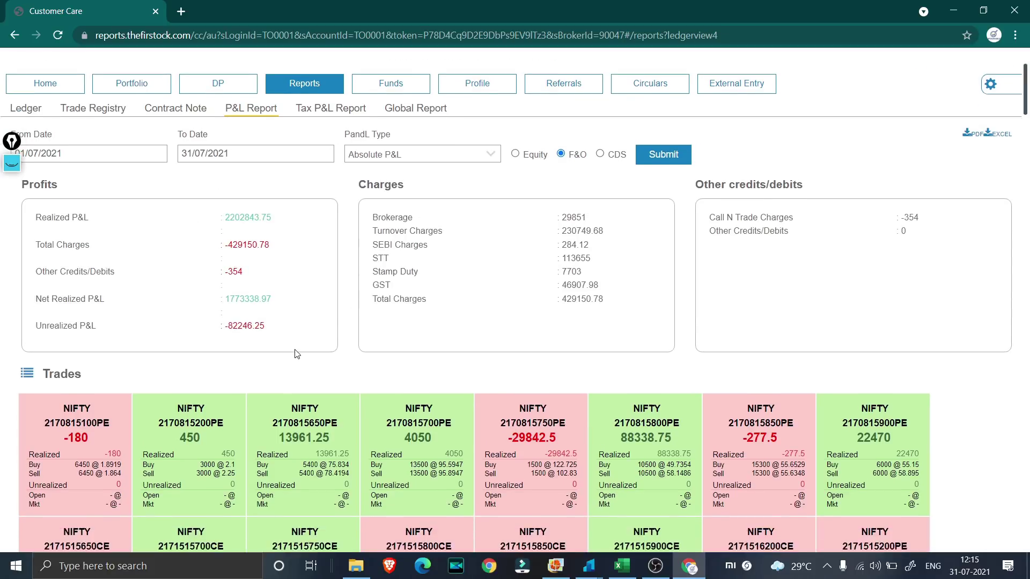
{"action": "left_click_drag", "start_coordinate": [226, 218], "coordinate": [262, 225]}
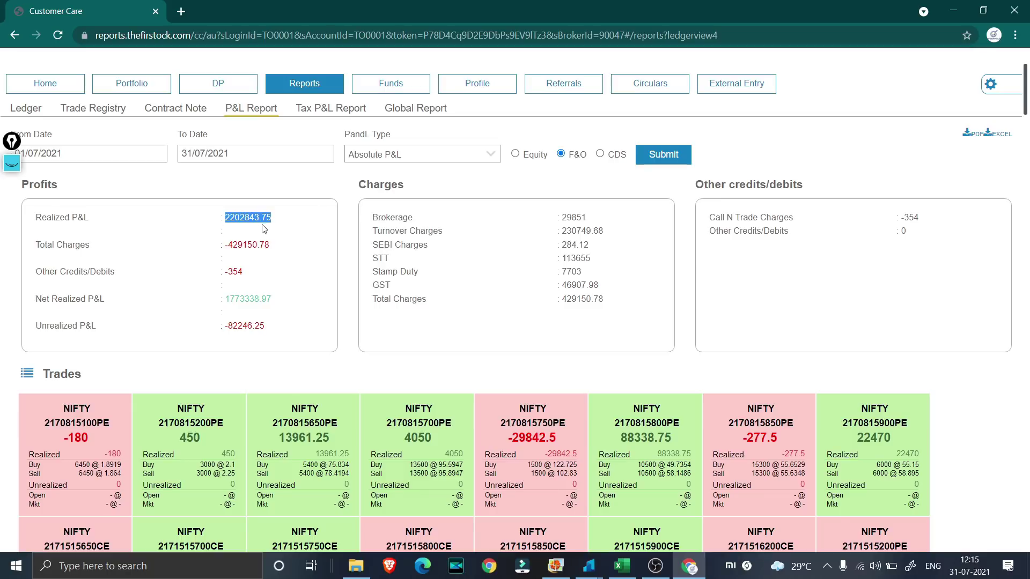
{"action": "left_click", "coordinate": [263, 229]}
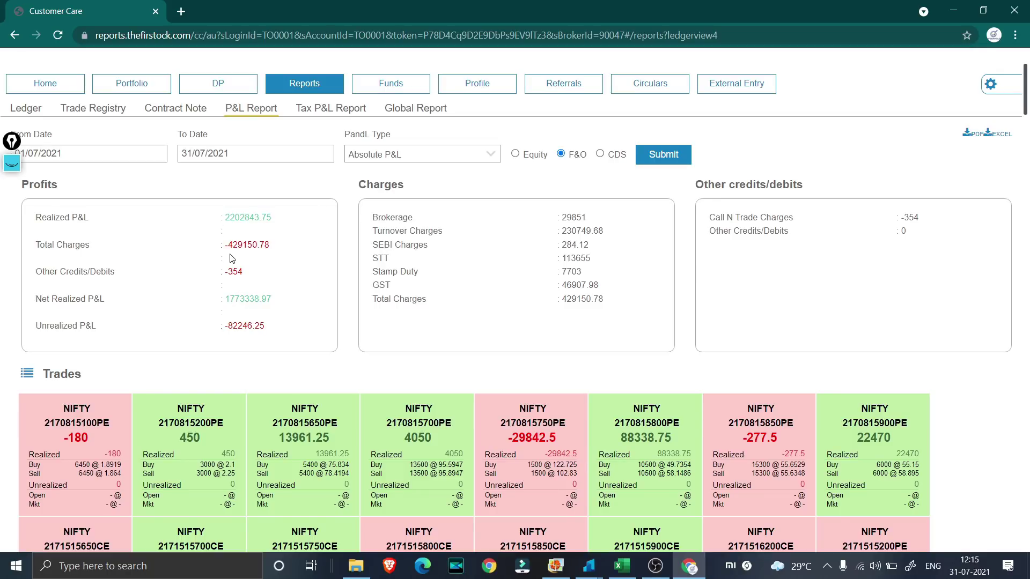
{"action": "left_click_drag", "start_coordinate": [228, 246], "coordinate": [270, 250]}
Check the Gross Profit total formula, select D26, and reread the report's Total Charges
{"action": "key", "text": "alt+Tab"}
{"action": "key", "text": "alt+Tab"}
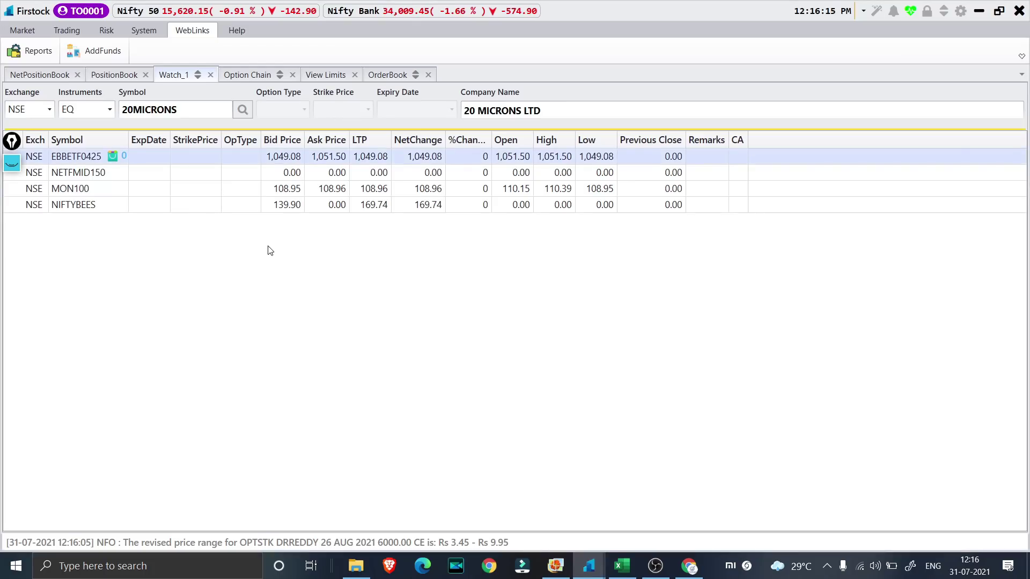
{"action": "key", "text": "alt+Tab"}
{"action": "key", "text": "alt+Tab"}
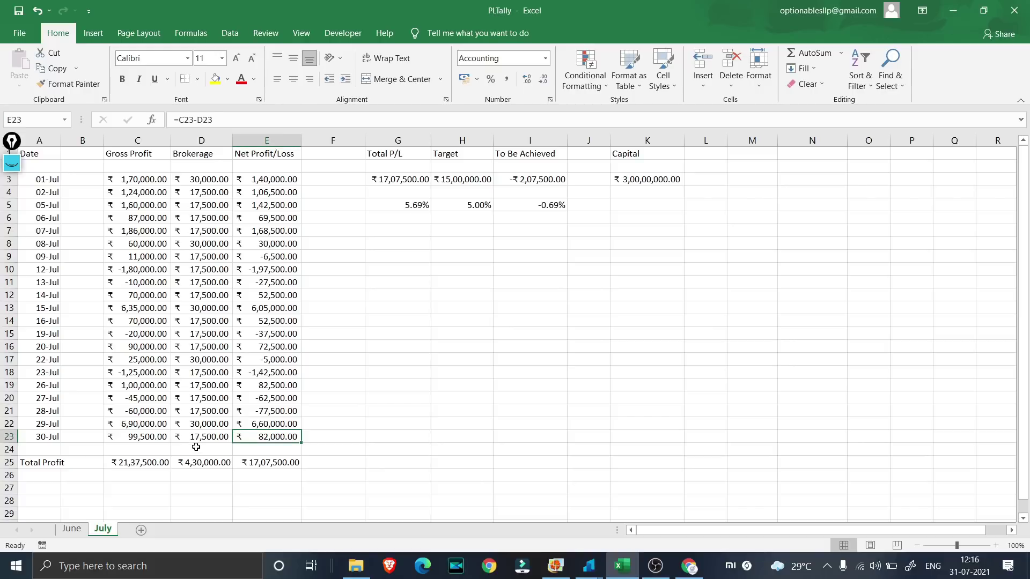
{"action": "left_click", "coordinate": [150, 466]}
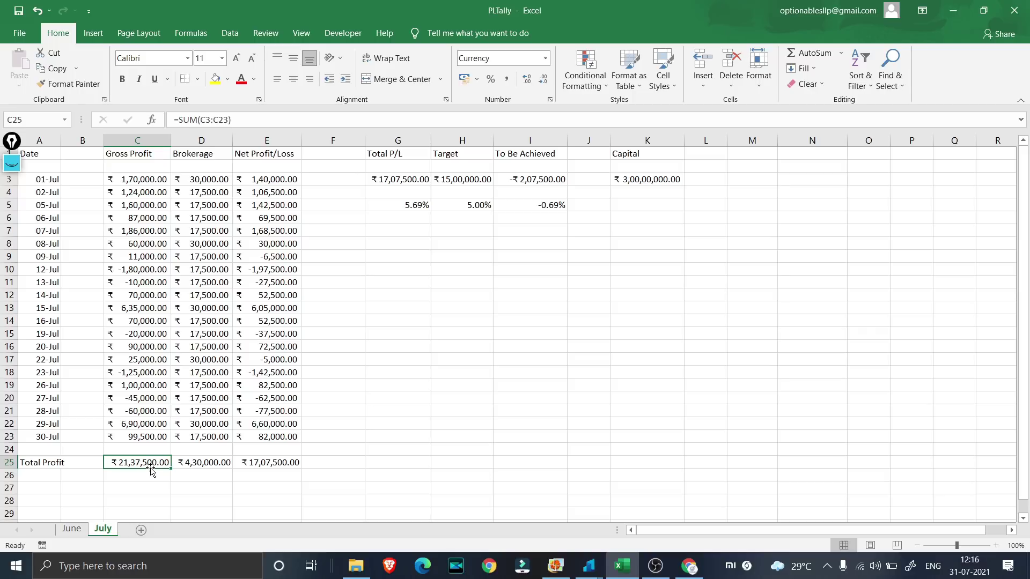
{"action": "left_click", "coordinate": [180, 471]}
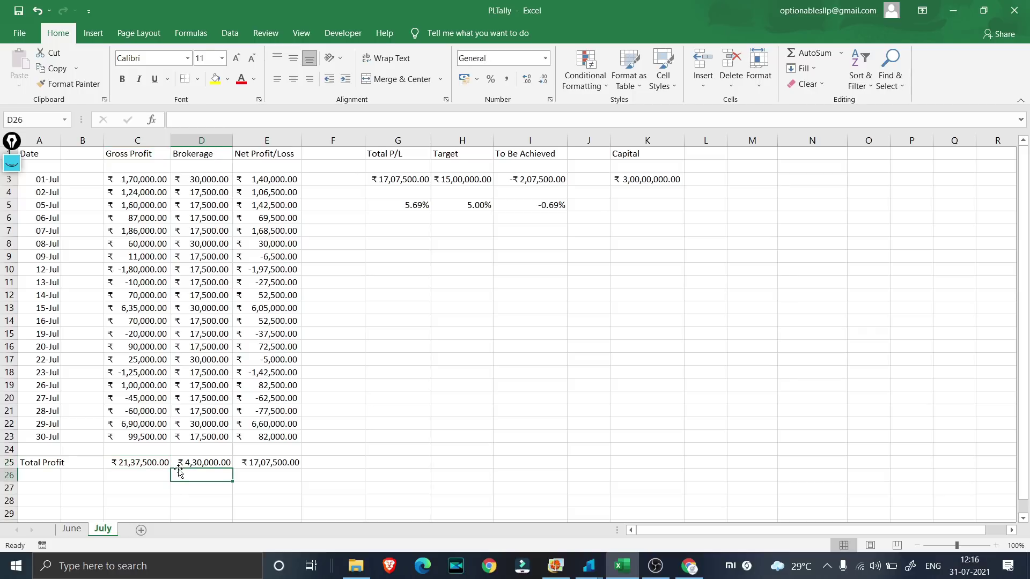
{"action": "key", "text": "alt+Tab"}
{"action": "key", "text": "Tab"}
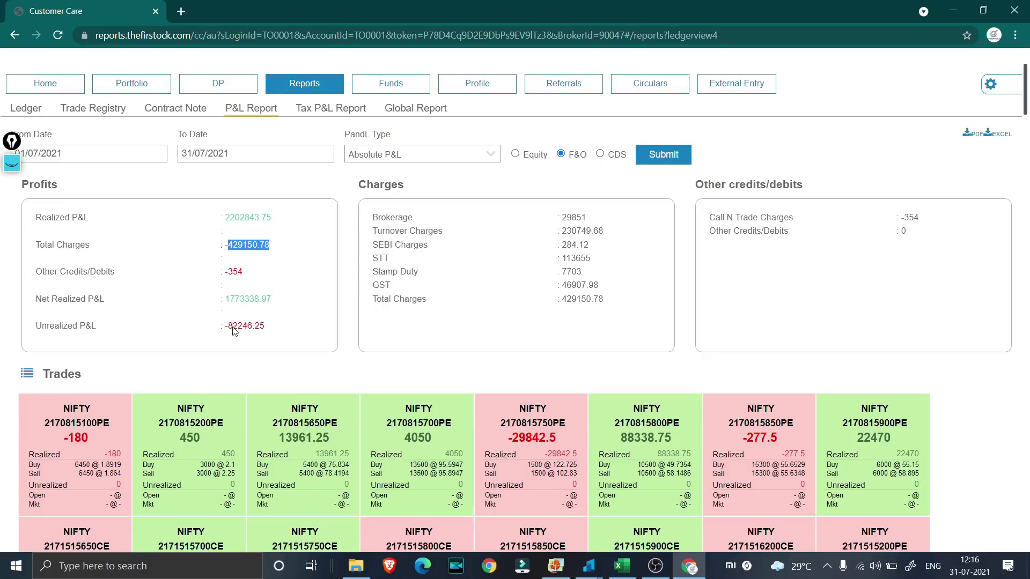
{"action": "left_click", "coordinate": [260, 256]}
Enter the total charges 429150 in D26 and compare it with the Brokerage total formula
{"action": "key", "text": "alt+Tab"}
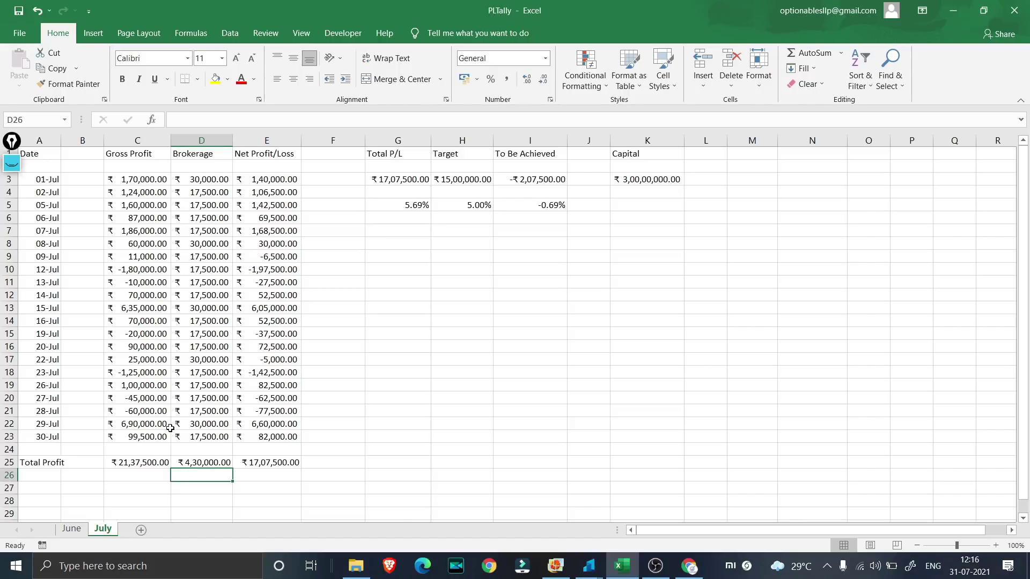
{"action": "key", "text": "alt+Tab"}
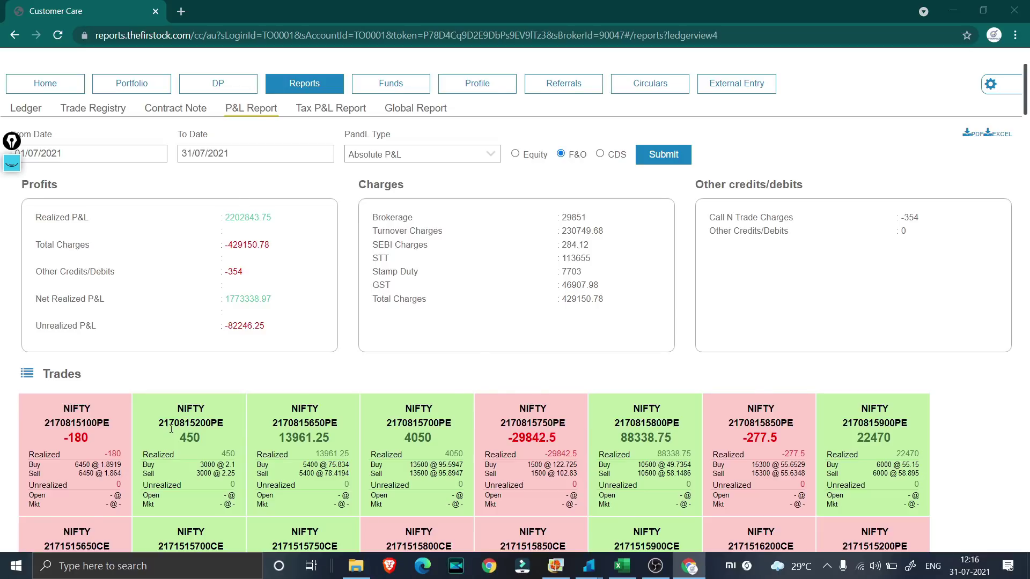
{"action": "key", "text": "alt+Tab"}
{"action": "type", "text": "429150"}
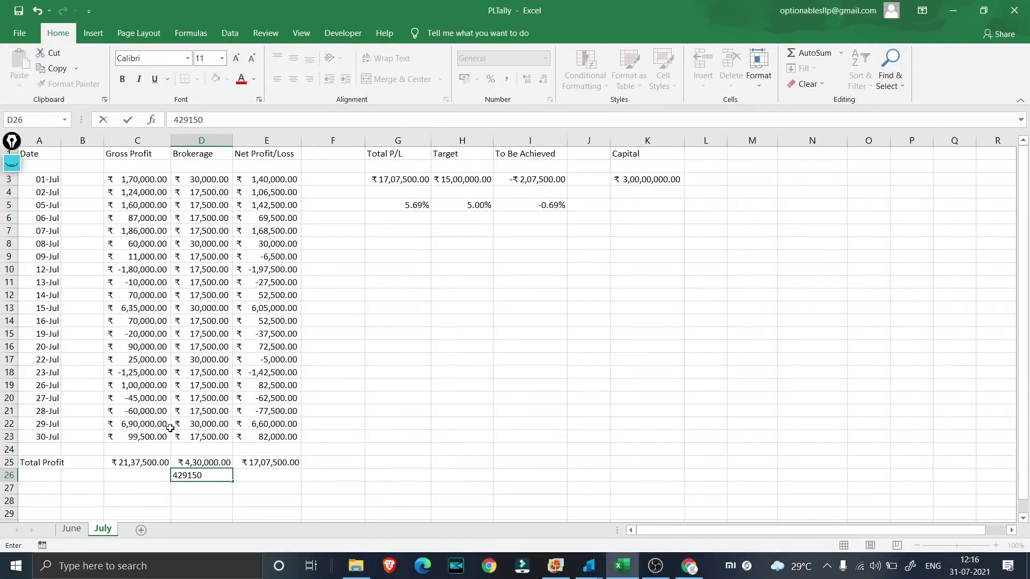
{"action": "key", "text": "Return"}
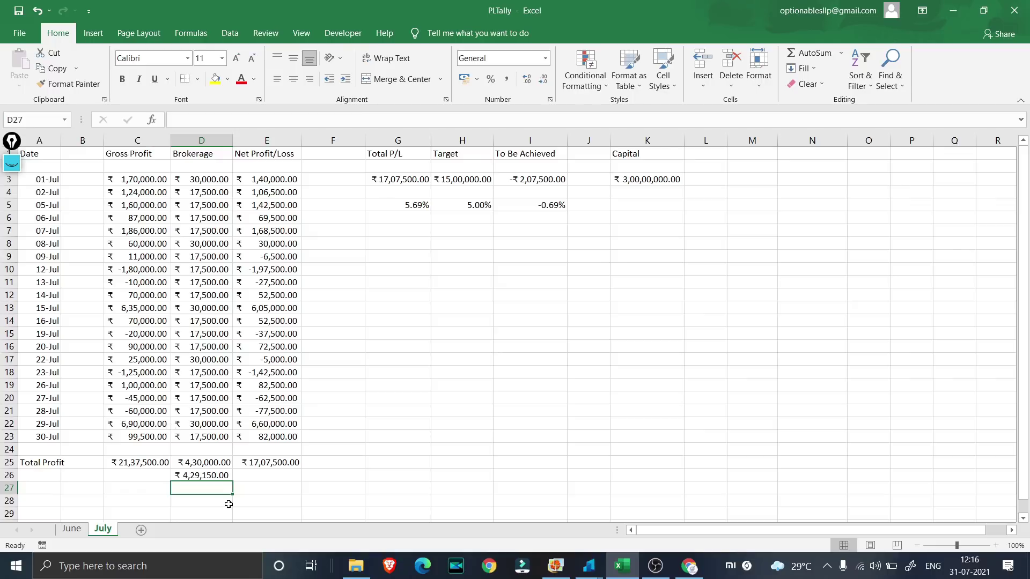
{"action": "left_click", "coordinate": [217, 460]}
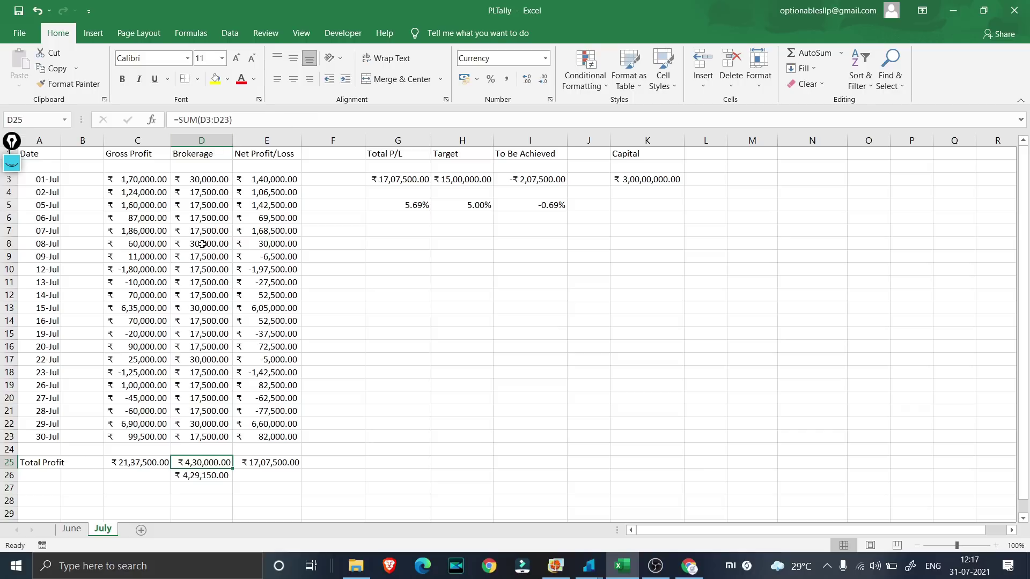
{"action": "left_click", "coordinate": [211, 473]}
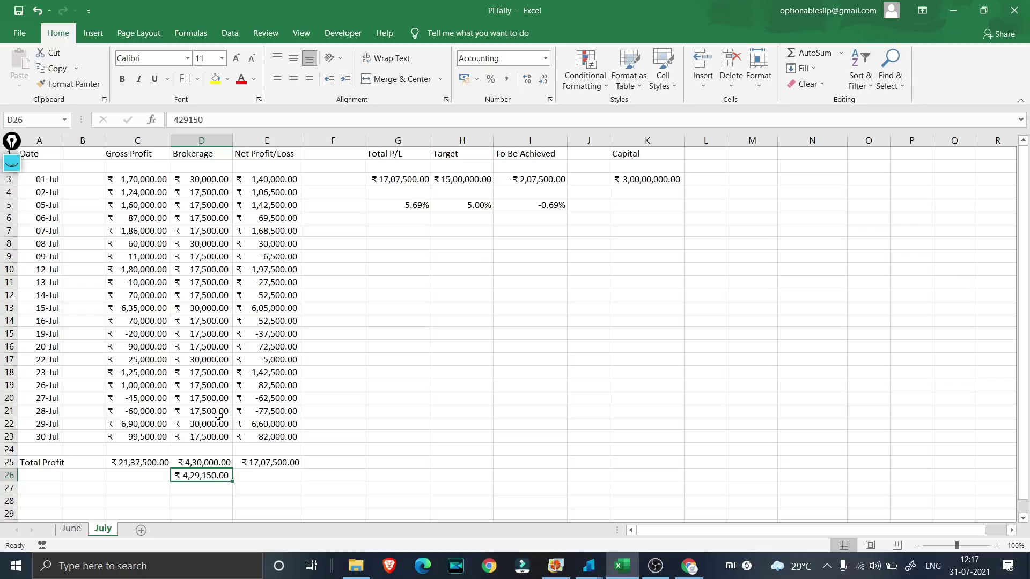
{"action": "key", "text": "alt+Tab"}
Highlight the Brokerage charge 29851 and the Turnover through Total Charges rows in the report
{"action": "left_click", "coordinate": [583, 221]}
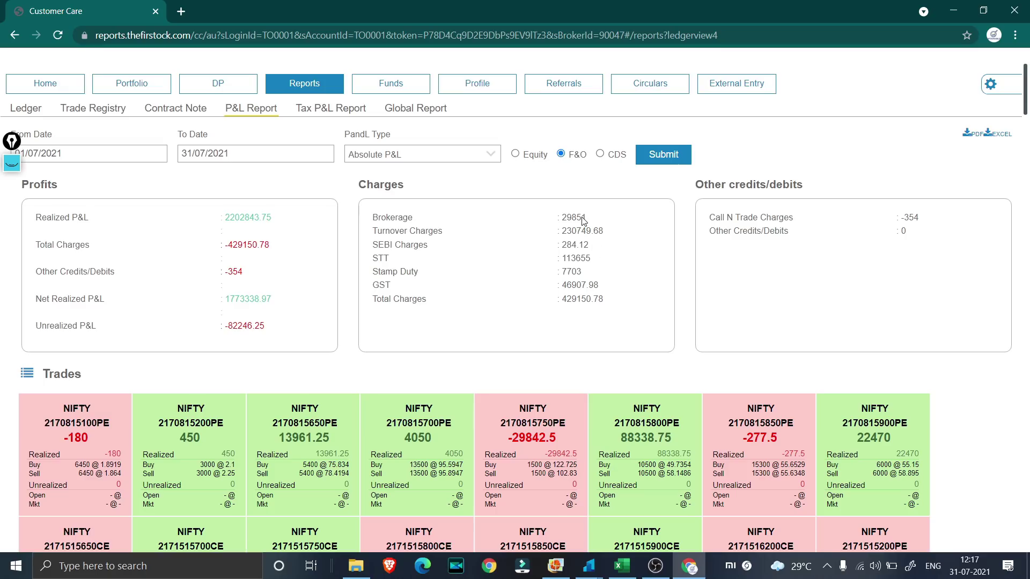
{"action": "mouse_move", "coordinate": [589, 221]}
{"action": "left_mouse_down"}
{"action": "mouse_move", "coordinate": [562, 220]}
{"action": "mouse_move", "coordinate": [588, 220]}
{"action": "left_mouse_up"}
{"action": "left_click", "coordinate": [572, 246]}
{"action": "double_click", "coordinate": [588, 220]}
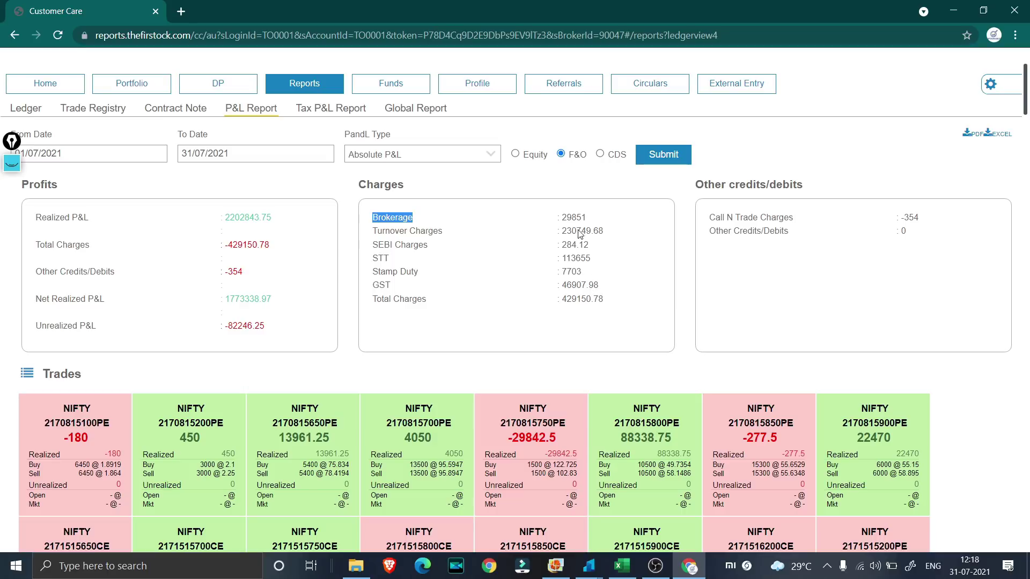
{"action": "left_click_drag", "start_coordinate": [572, 222], "coordinate": [576, 219]}
{"action": "left_click_drag", "start_coordinate": [566, 230], "coordinate": [599, 282]}
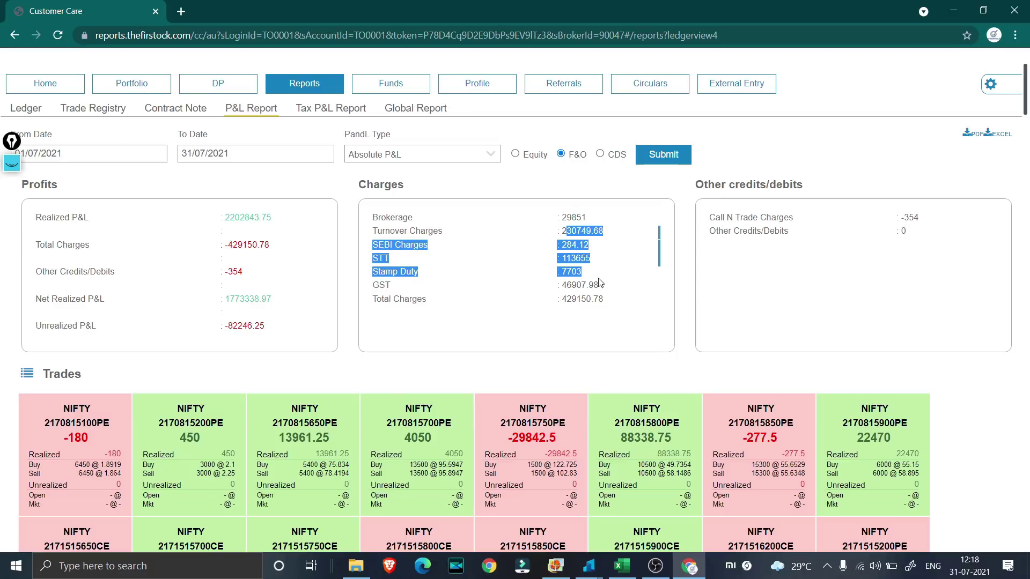
{"action": "left_click_drag", "start_coordinate": [588, 218], "coordinate": [545, 224]}
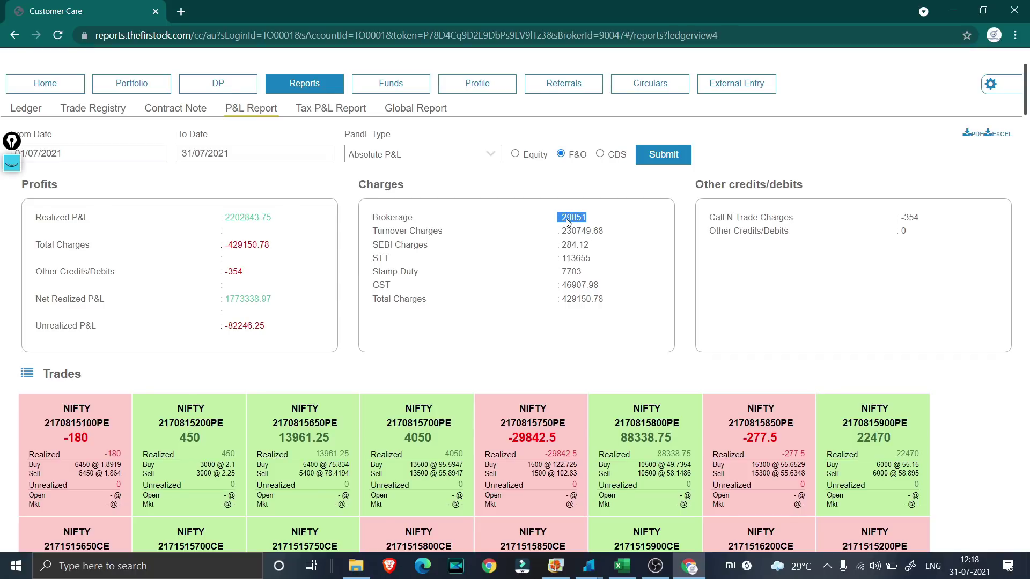
{"action": "left_click", "coordinate": [563, 228]}
{"action": "left_click_drag", "start_coordinate": [563, 228], "coordinate": [606, 316]}
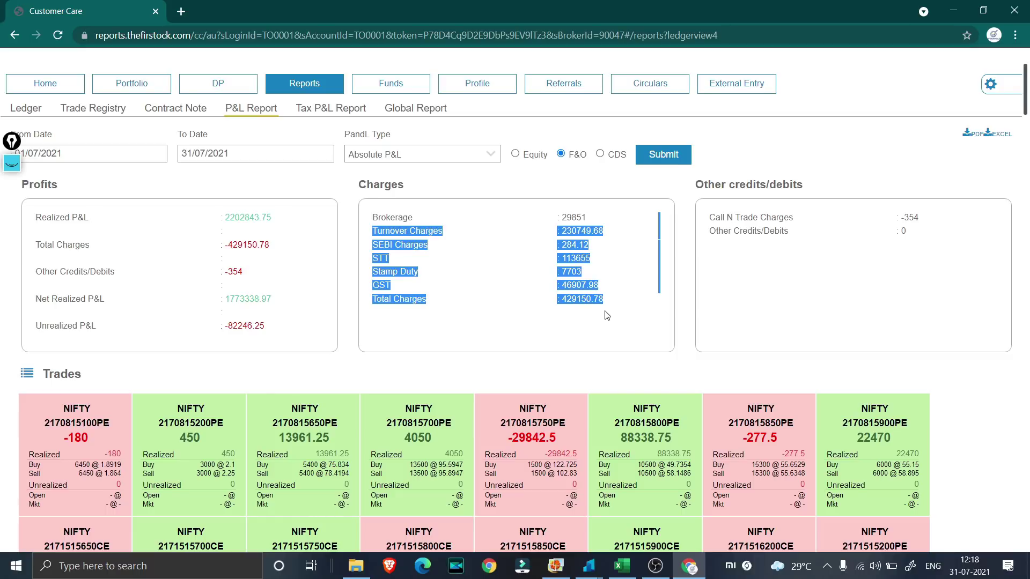
{"action": "key", "text": "alt"}
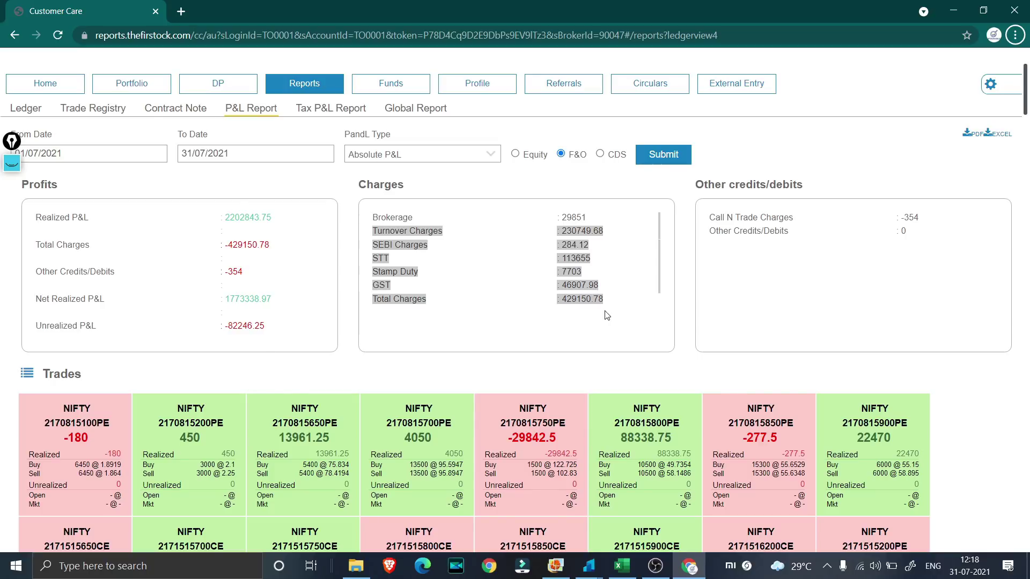
{"action": "key", "text": "alt+Tab"}
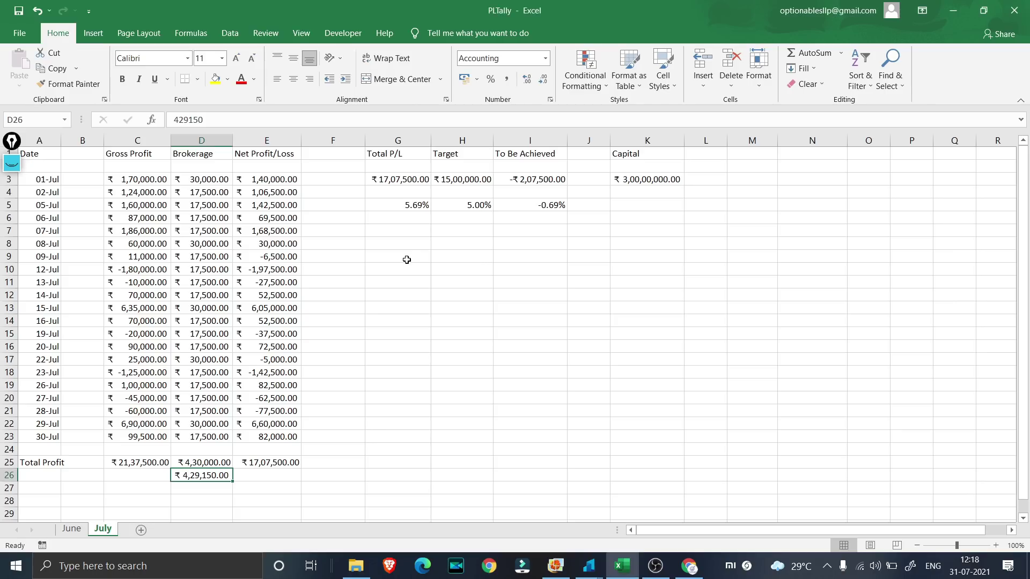
Turn on filters for the July table's header row A2:E2
{"action": "left_click", "coordinate": [36, 162]}
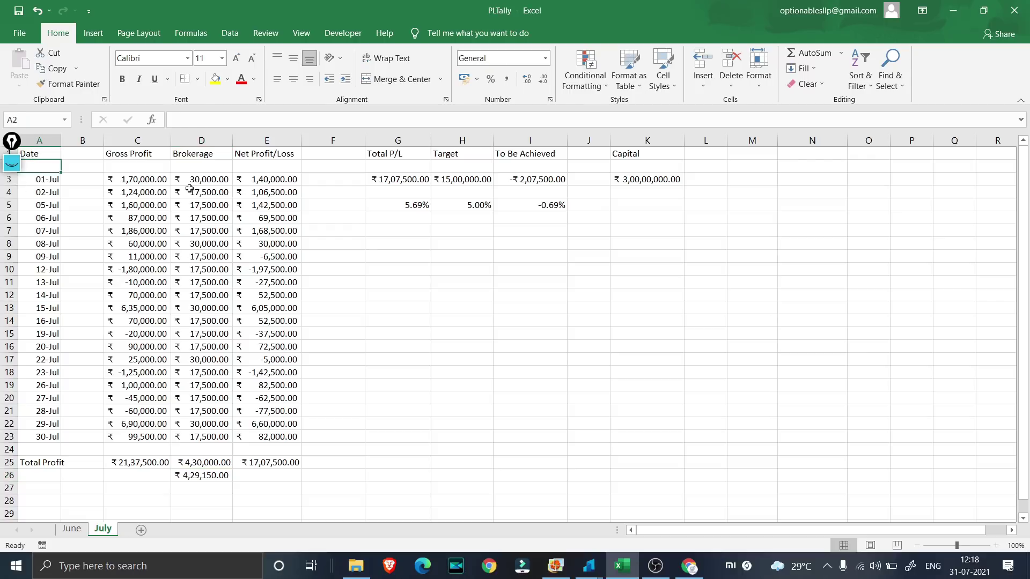
{"action": "left_click", "coordinate": [278, 167], "text": "shift"}
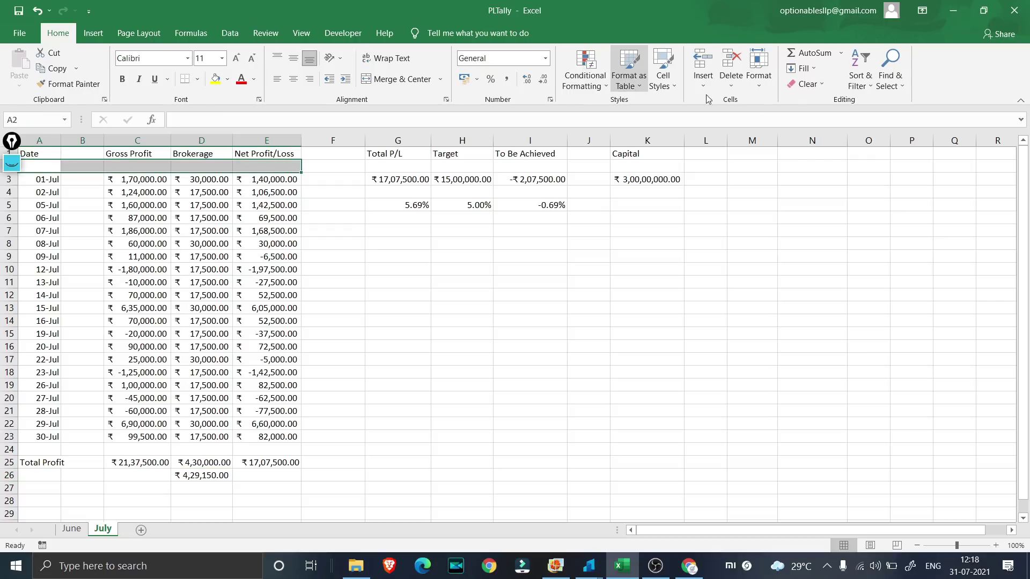
{"action": "left_click", "coordinate": [850, 90]}
{"action": "left_click", "coordinate": [864, 150]}
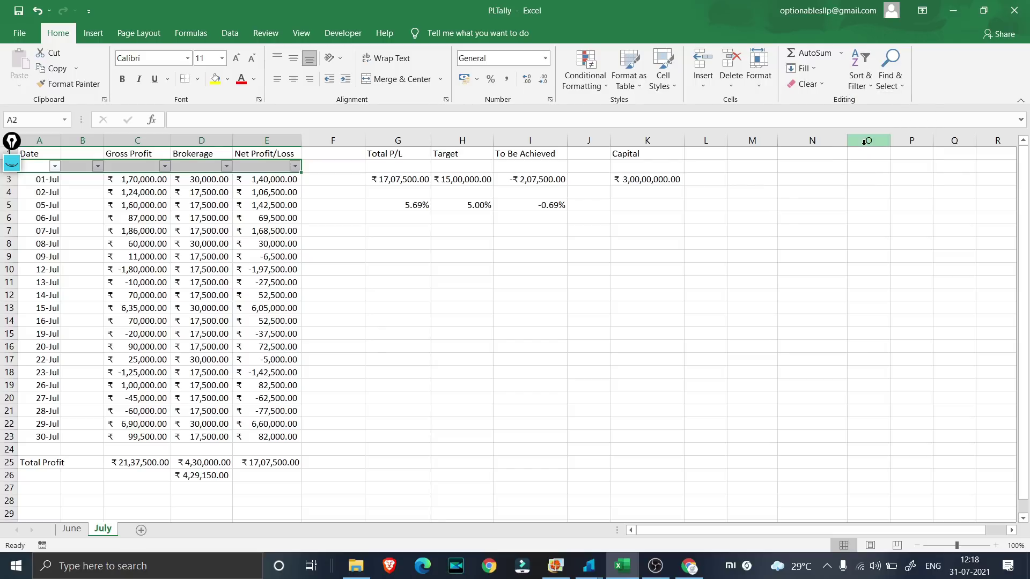
{"action": "left_click", "coordinate": [303, 313]}
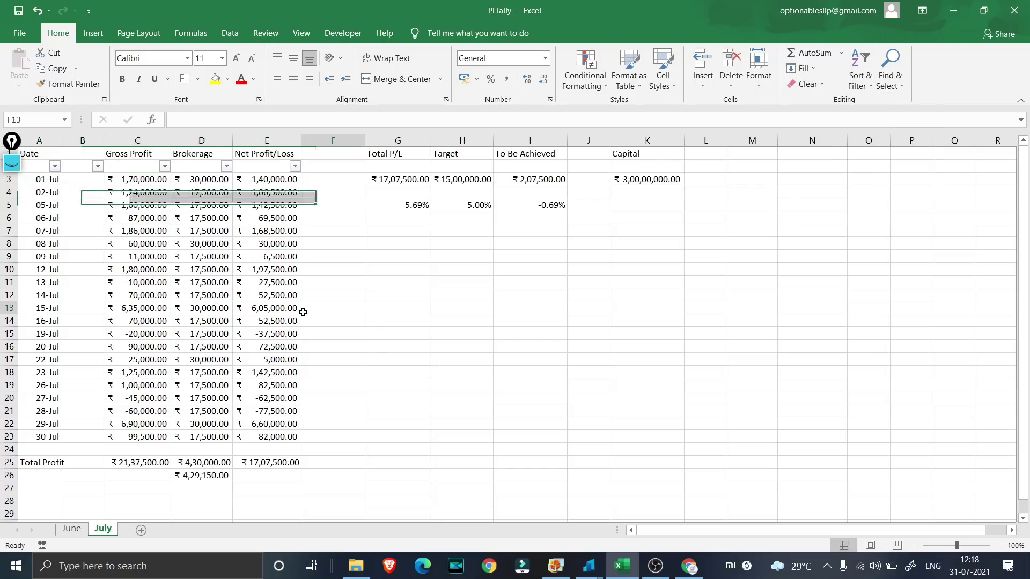
Sort Net Profit/Loss smallest to largest and review the sorted values E3:E23
{"action": "left_click", "coordinate": [295, 166]}
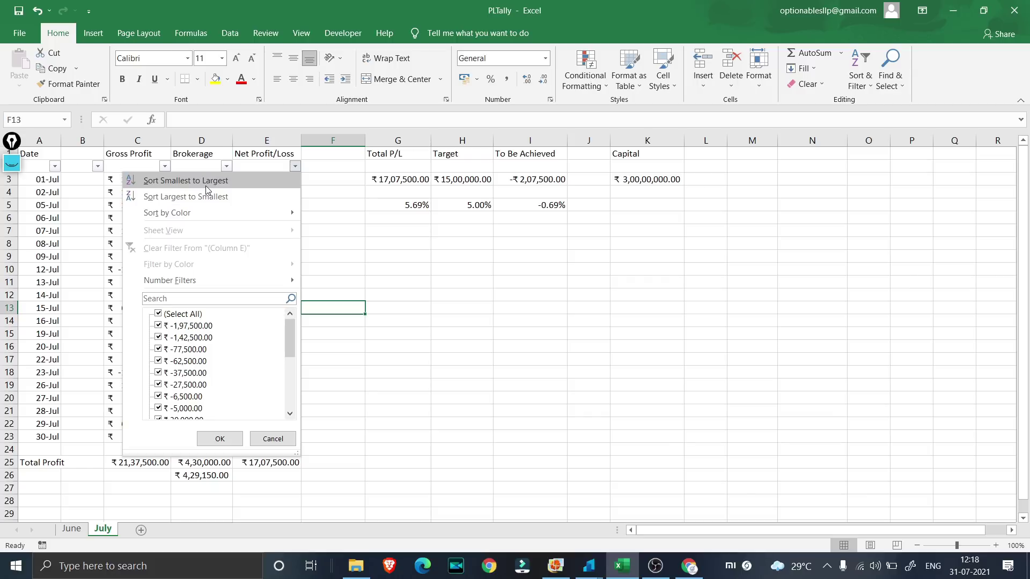
{"action": "left_click", "coordinate": [205, 186]}
{"action": "left_click", "coordinate": [274, 179]}
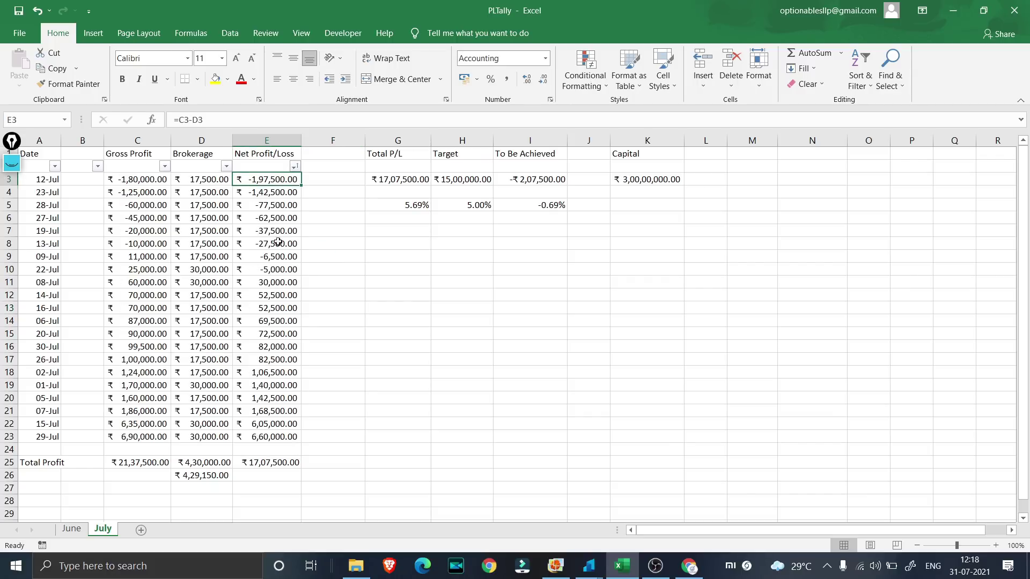
{"action": "left_click", "coordinate": [284, 436], "text": "shift"}
{"action": "left_click", "coordinate": [359, 342]}
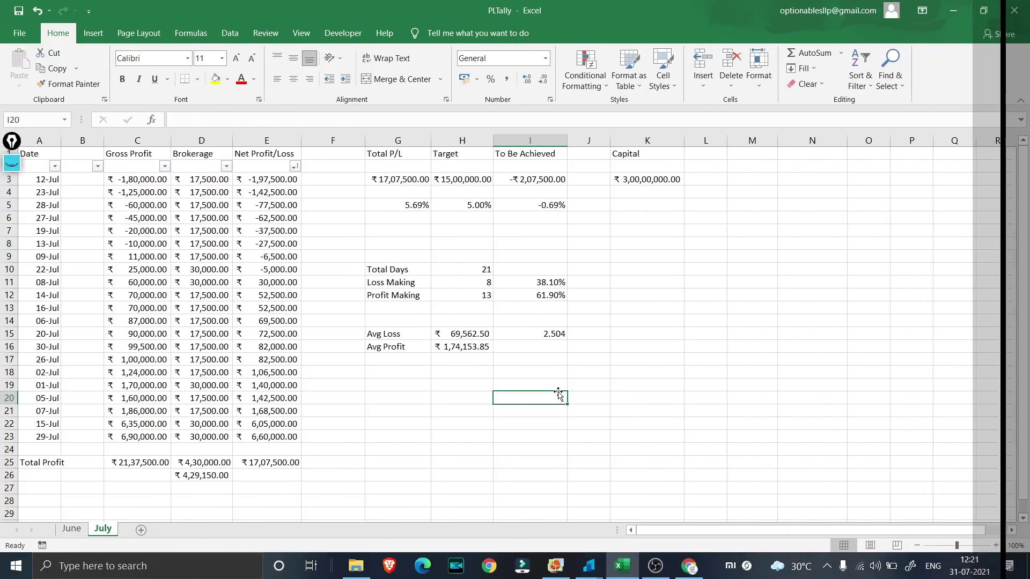
Check D11's brokerage and confirm the Total Days formula returns 21
{"action": "left_click", "coordinate": [228, 279]}
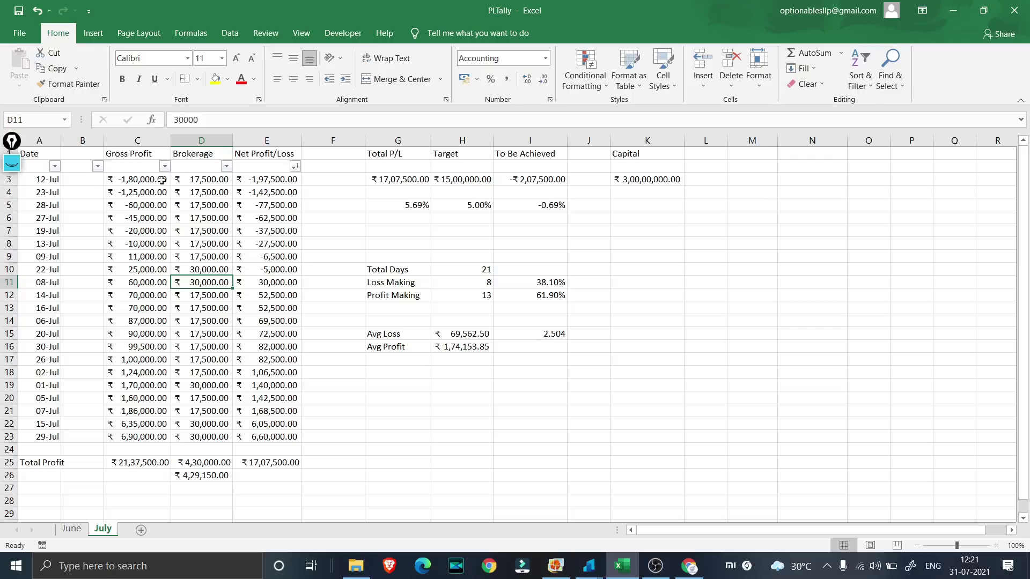
{"action": "left_click", "coordinate": [455, 274]}
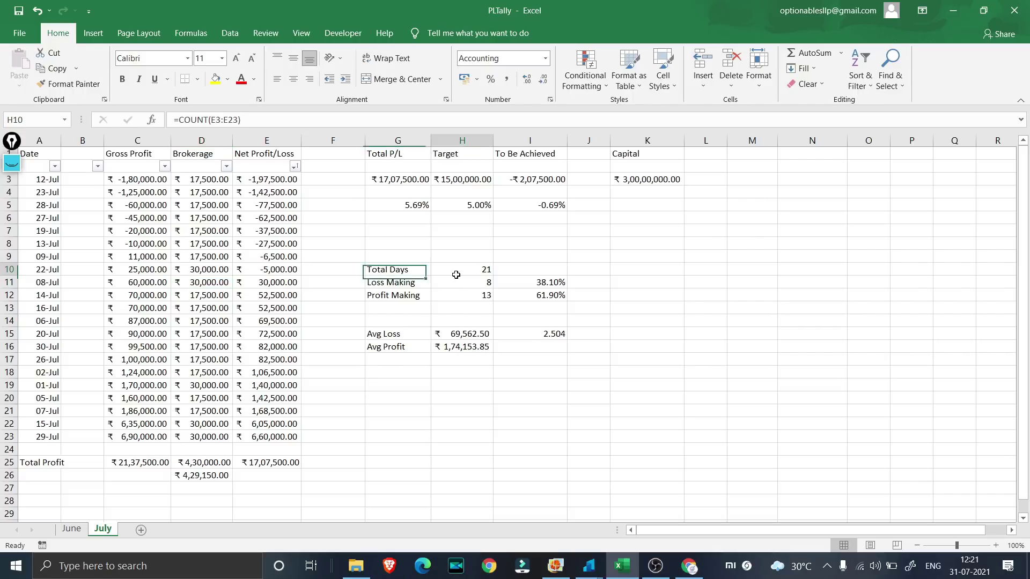
{"action": "left_click", "coordinate": [244, 120]}
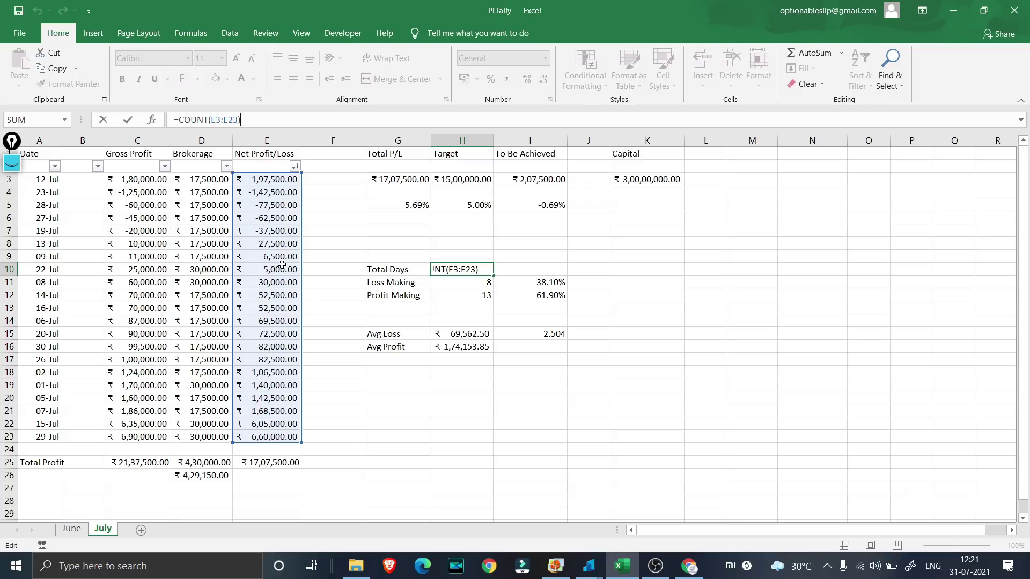
{"action": "left_click", "coordinate": [374, 422]}
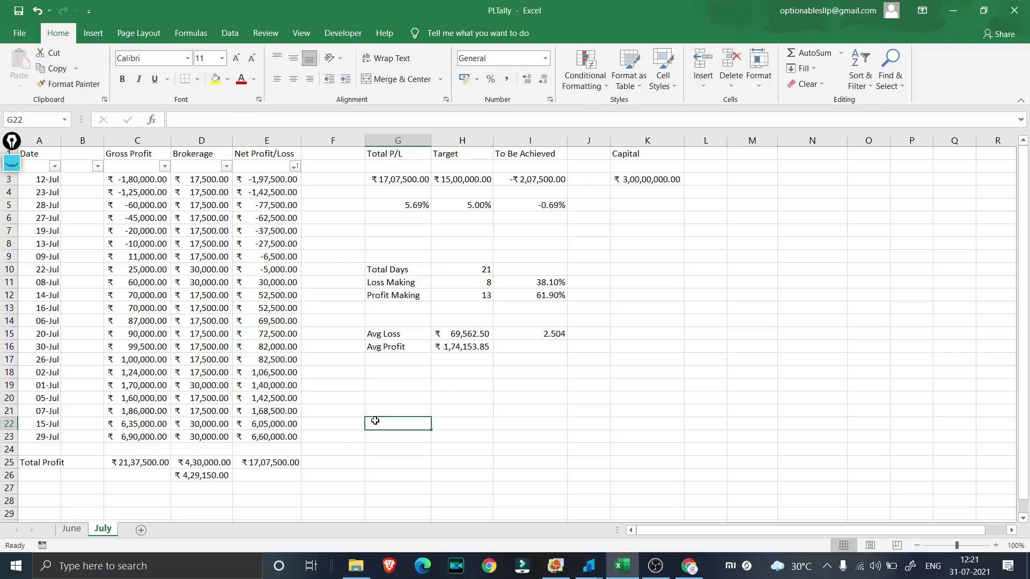
Confirm the Loss Making count =COUNT(E3:E10) gives 8 and Profit Making =COUNT(E11:E23) gives 13
{"action": "left_click", "coordinate": [470, 295]}
{"action": "left_click", "coordinate": [463, 283]}
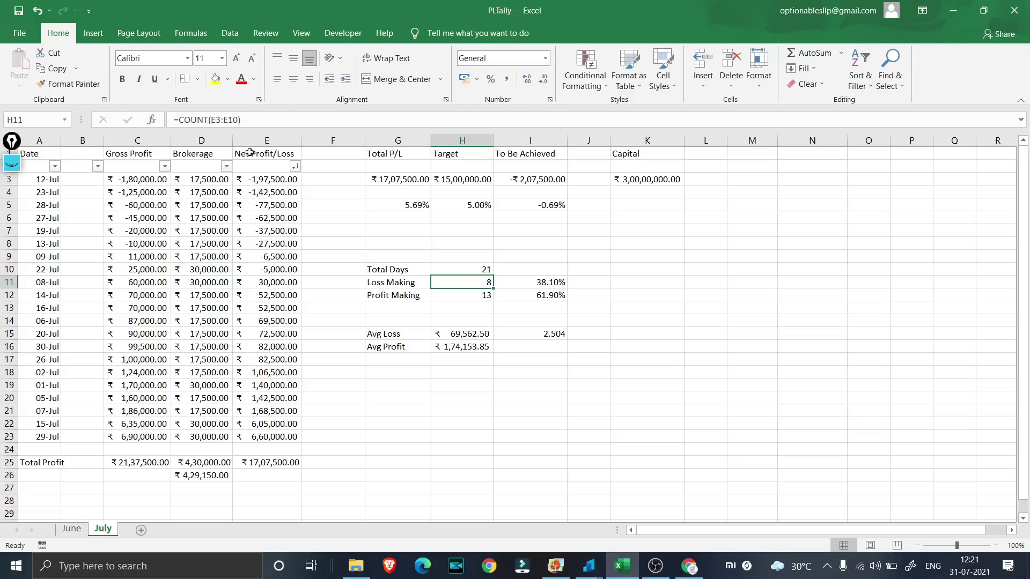
{"action": "double_click", "coordinate": [234, 119]}
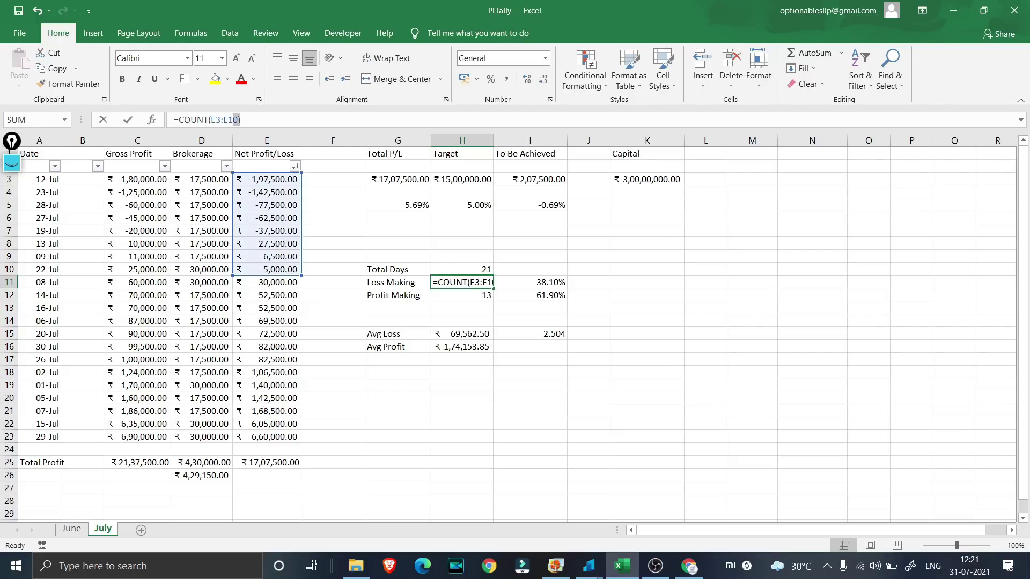
{"action": "left_click", "coordinate": [352, 339]}
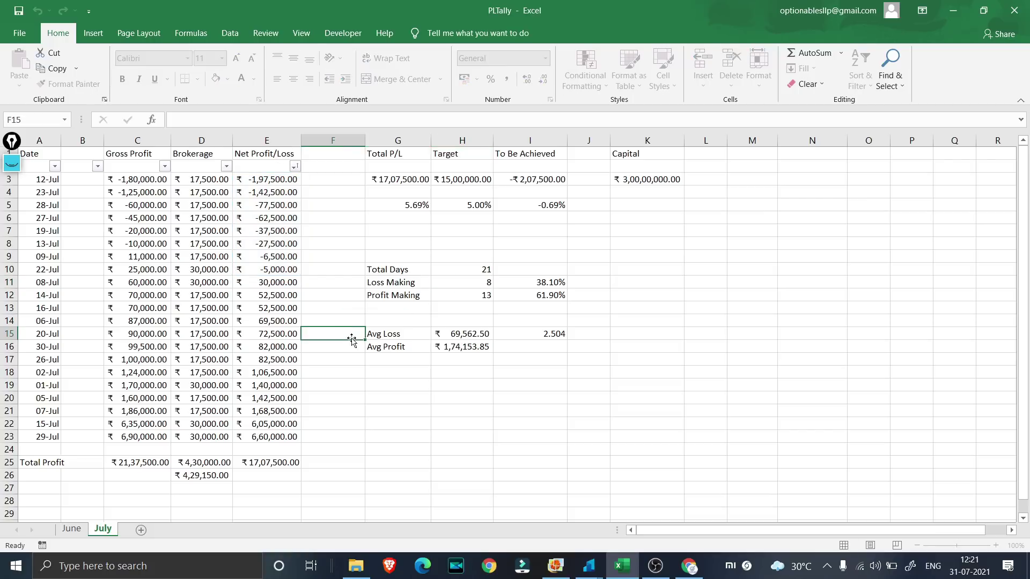
{"action": "left_click", "coordinate": [469, 296]}
{"action": "left_click", "coordinate": [246, 120]}
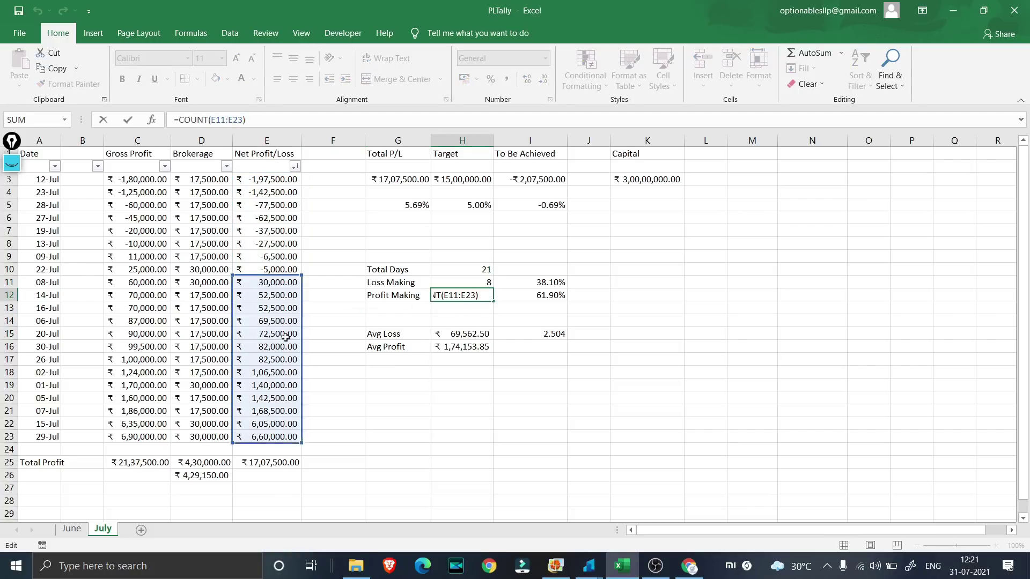
{"action": "left_click", "coordinate": [545, 301]}
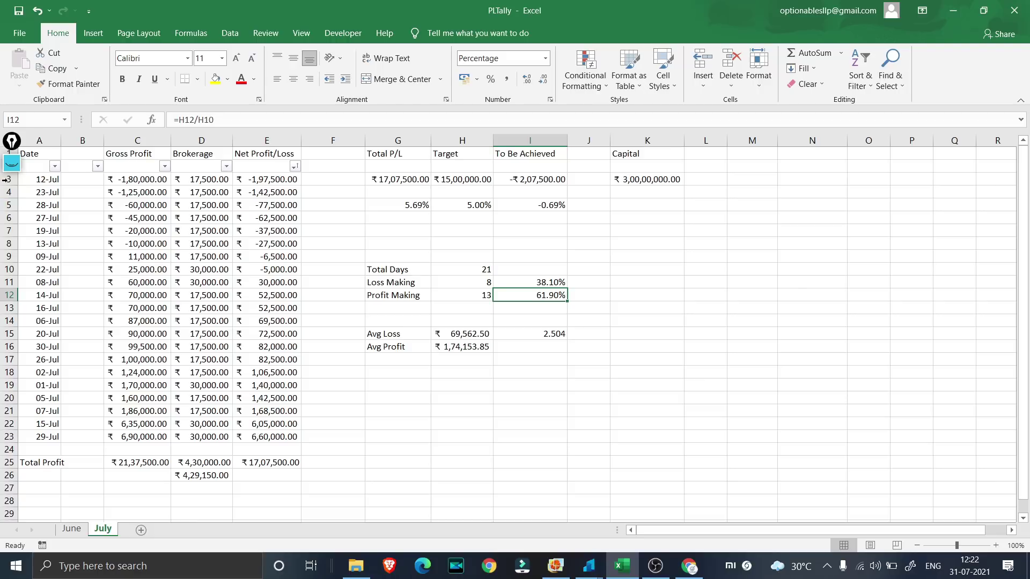
Circle the 38.10% and 61.90% percentages in I11:I12 with the blue highlighter
{"action": "left_click", "coordinate": [11, 163]}
{"action": "left_click", "coordinate": [12, 196]}
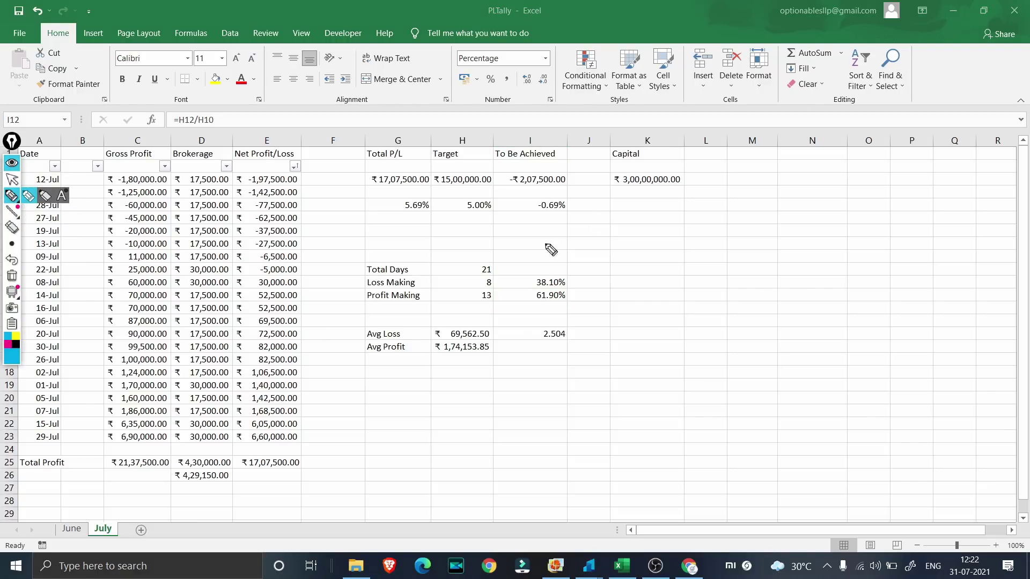
{"action": "left_click_drag", "start_coordinate": [526, 265], "coordinate": [507, 295]}
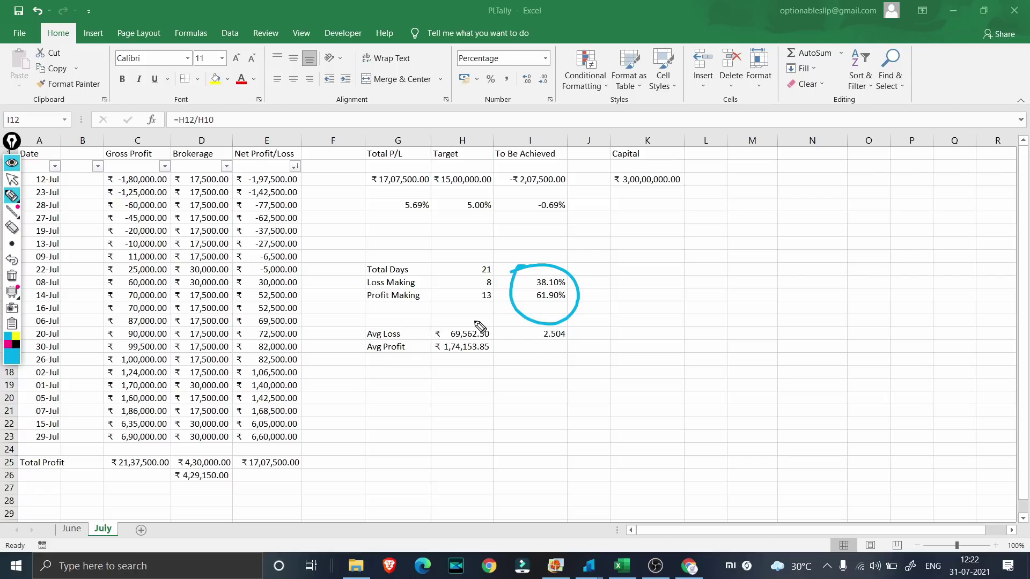
{"action": "left_click", "coordinate": [12, 179]}
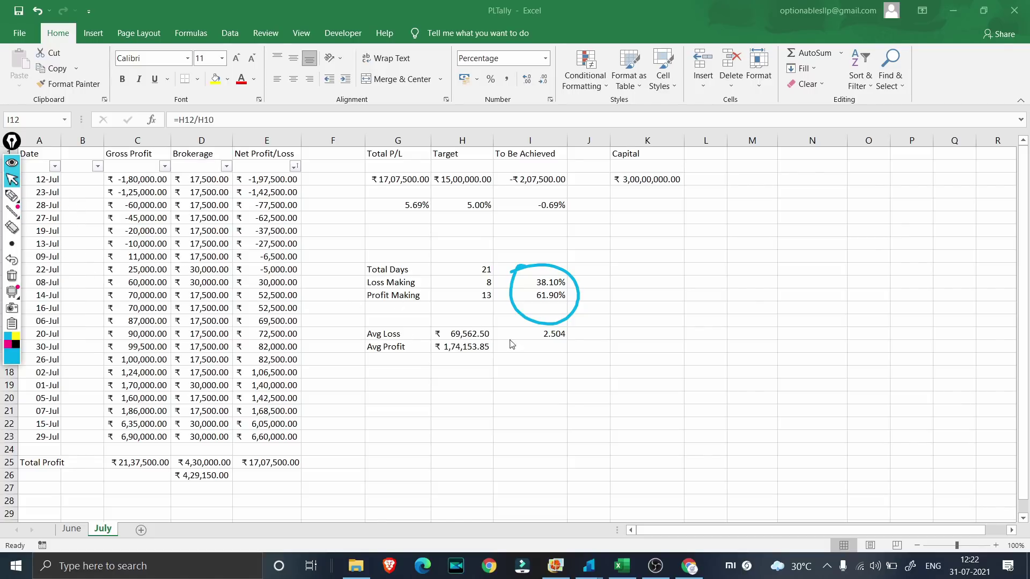
Re-commit the Avg Loss formula =AVERAGE(E3:E10)*-1 and the Avg Profit value ₹1,74,153.85
{"action": "left_click", "coordinate": [443, 337]}
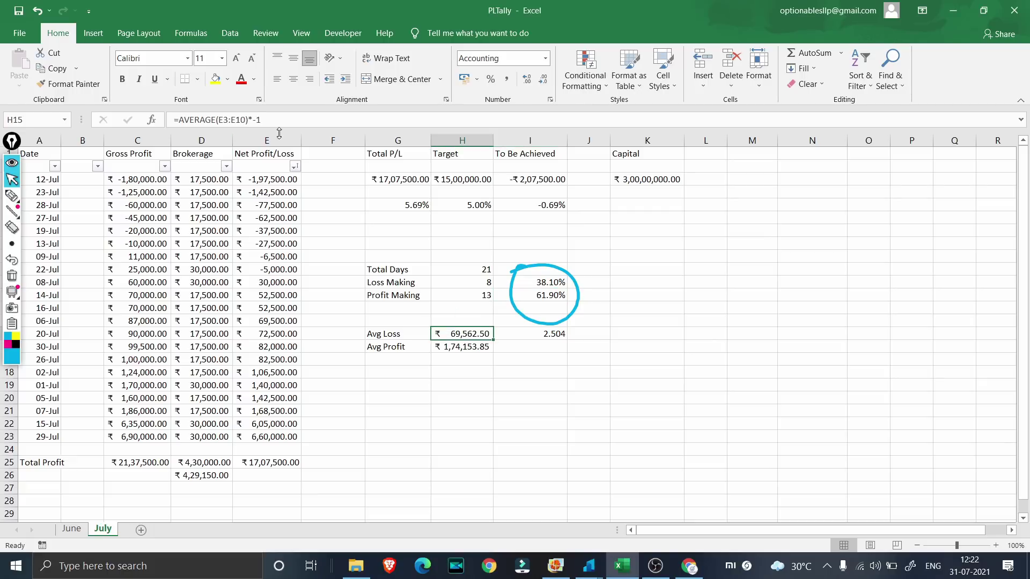
{"action": "left_click", "coordinate": [267, 123]}
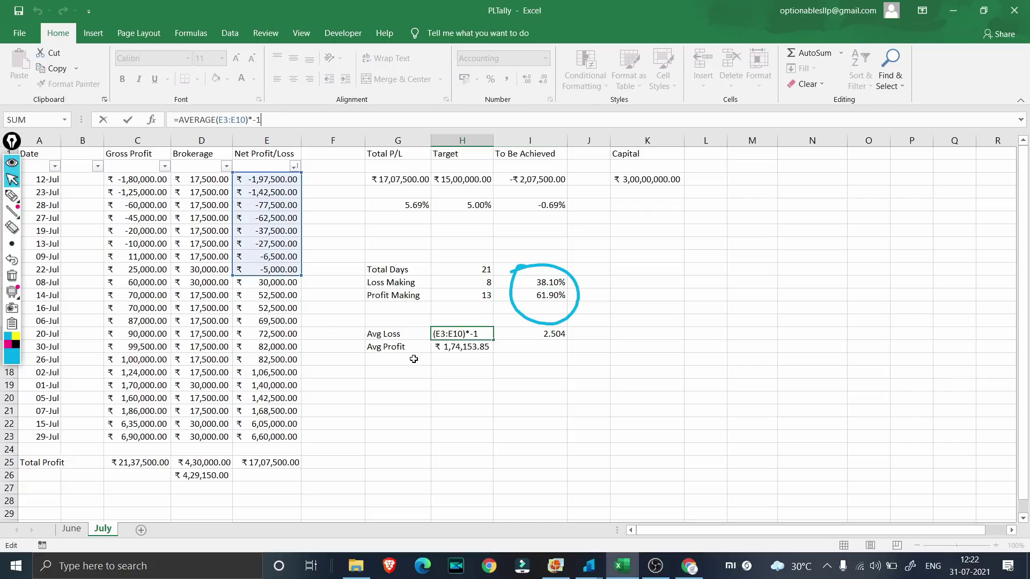
{"action": "key", "text": "Return"}
{"action": "left_click", "coordinate": [242, 119]}
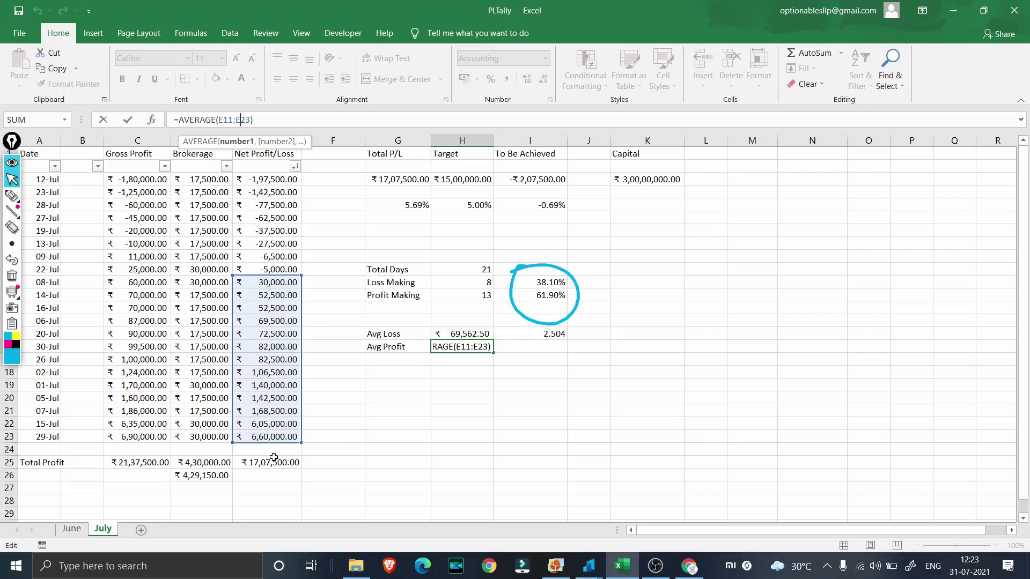
{"action": "left_click", "coordinate": [346, 444]}
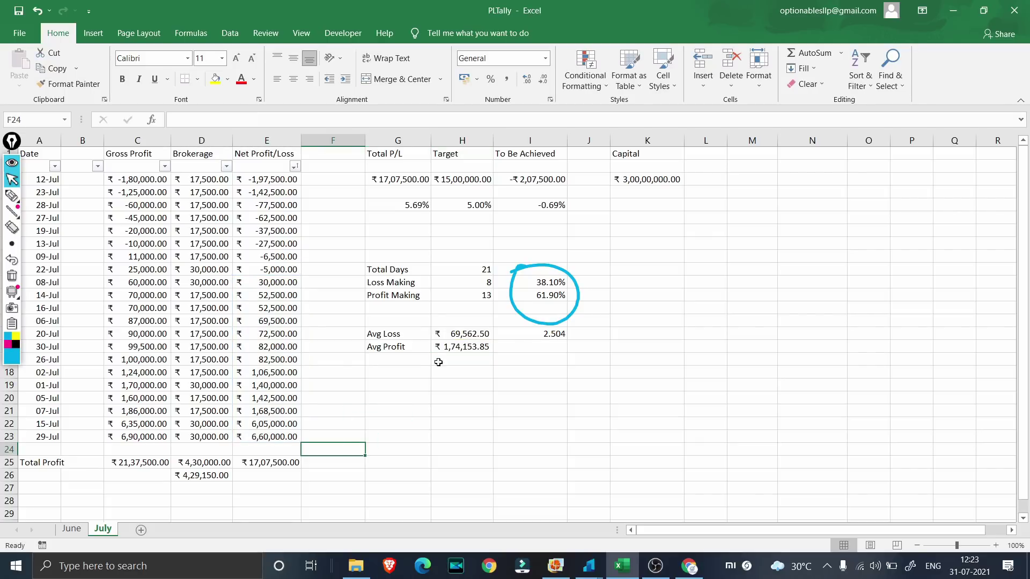
Review the Avg Loss ₹69,562.50 and Avg Profit ₹1,74,153.85 formulas
{"action": "left_click", "coordinate": [466, 332]}
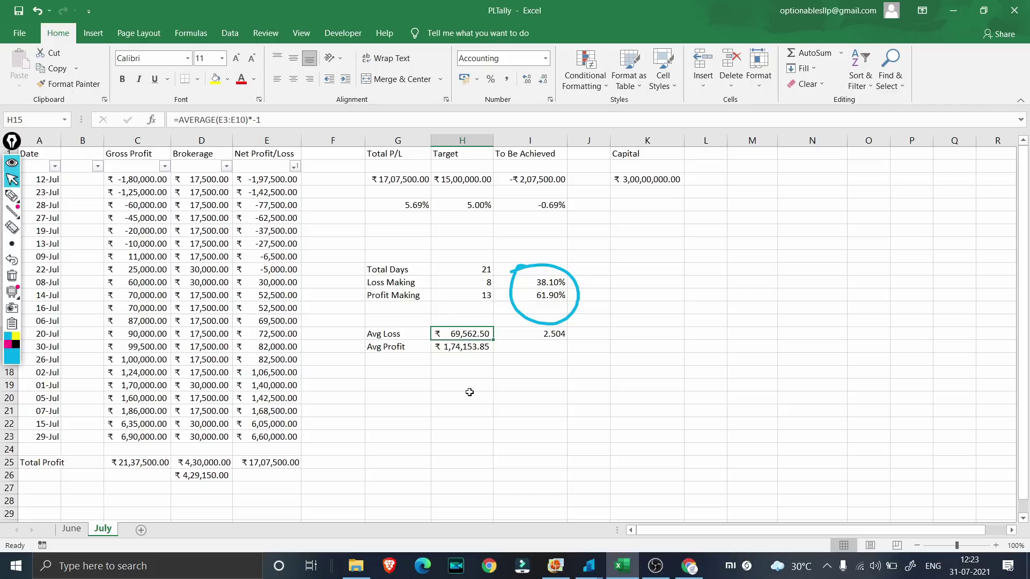
{"action": "left_click", "coordinate": [463, 355]}
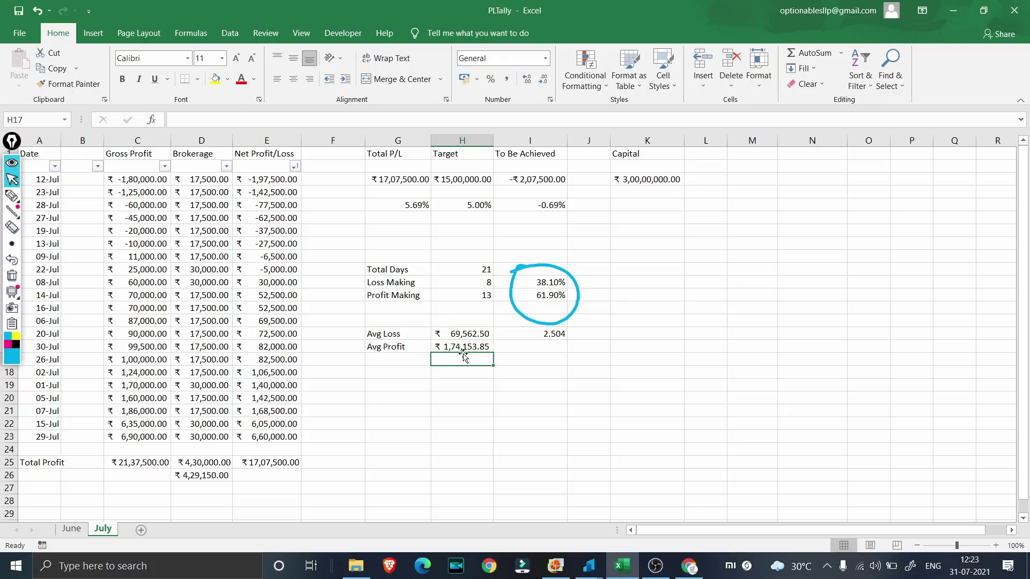
{"action": "left_click", "coordinate": [463, 349]}
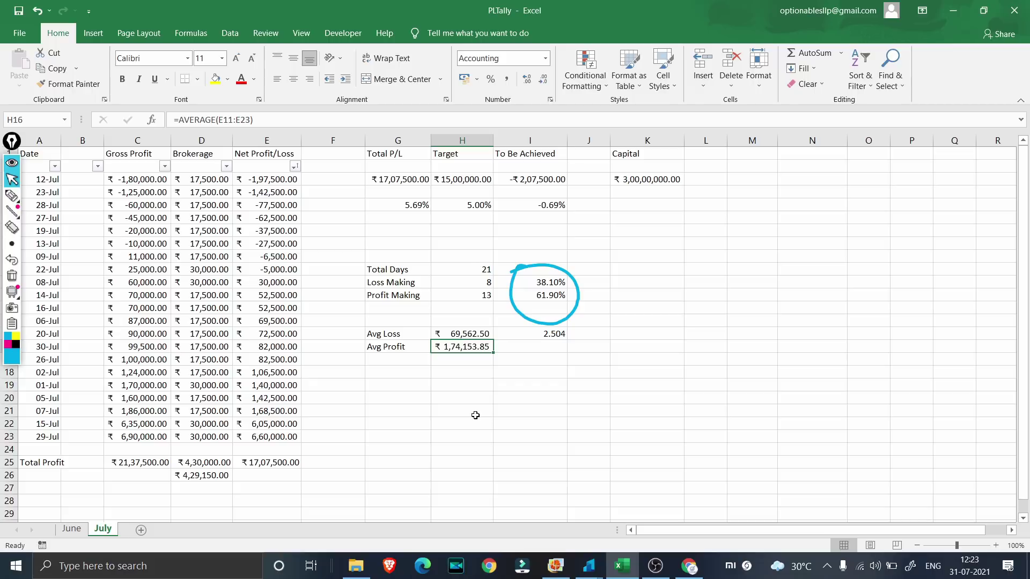
{"action": "left_click", "coordinate": [459, 359]}
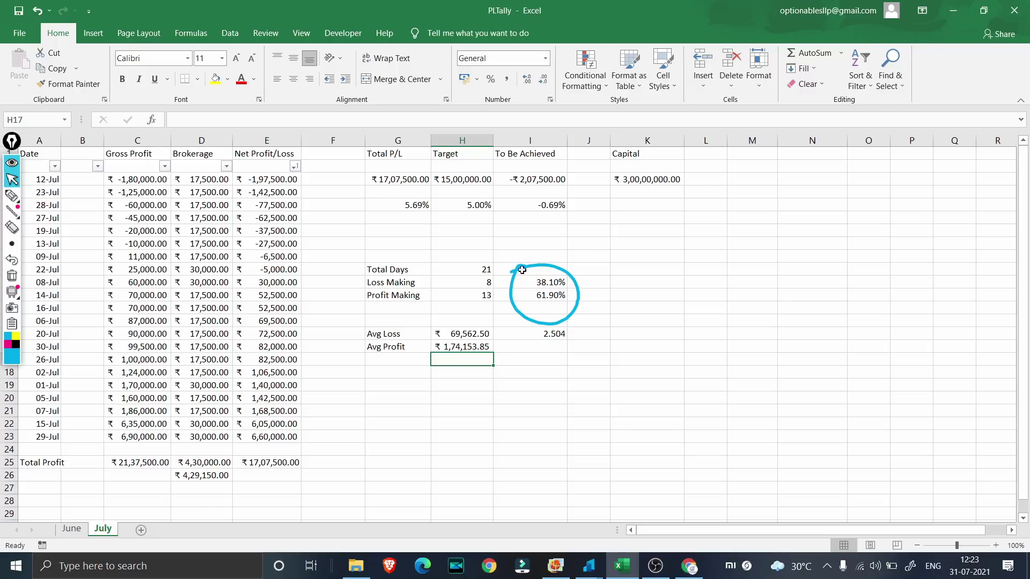
Check the Profit Making percentage, averages and 2.504 ratio (=H16/H15), then erase the blue annotation circle
{"action": "left_click", "coordinate": [544, 296]}
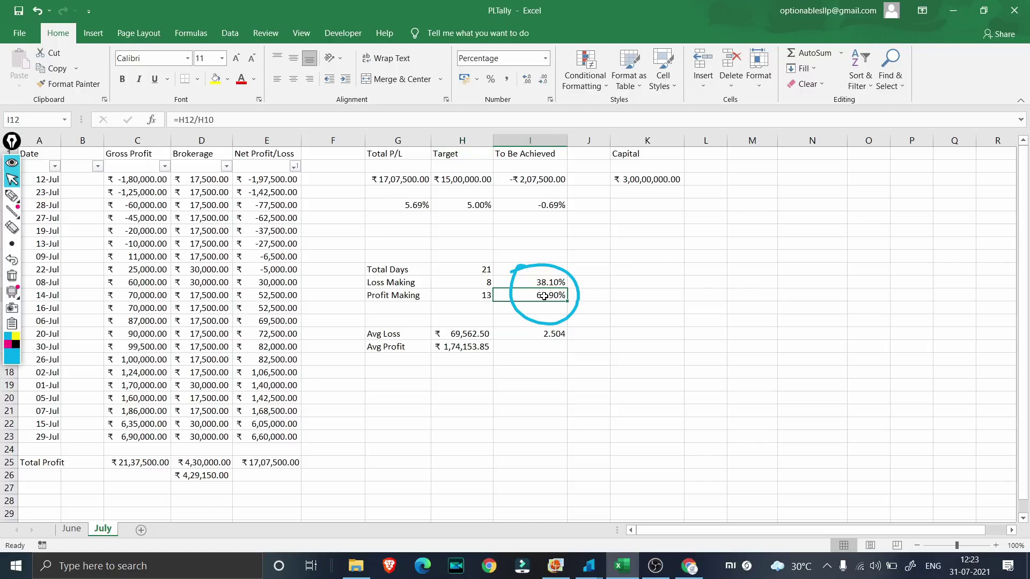
{"action": "left_click", "coordinate": [465, 343]}
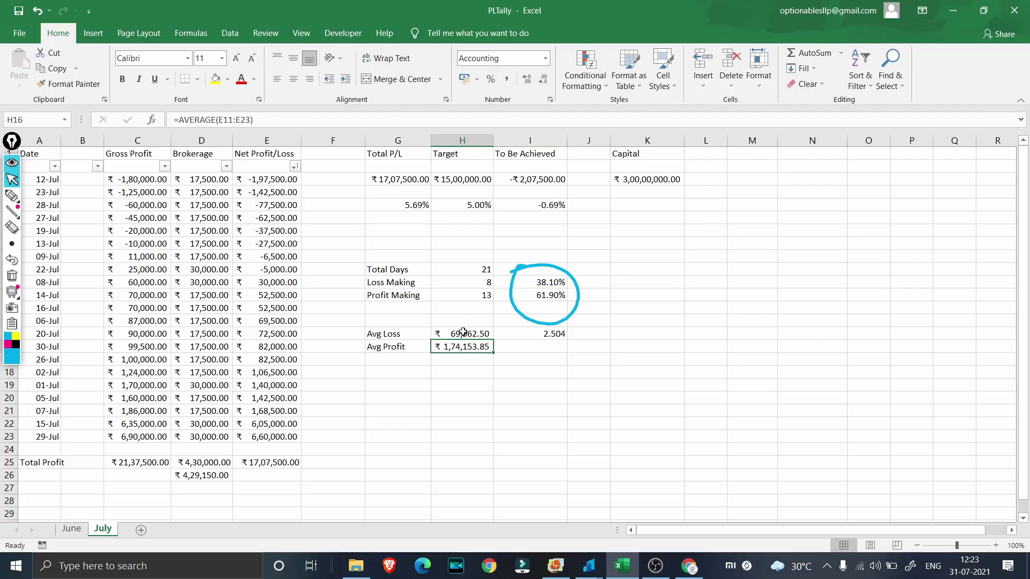
{"action": "left_click", "coordinate": [462, 332]}
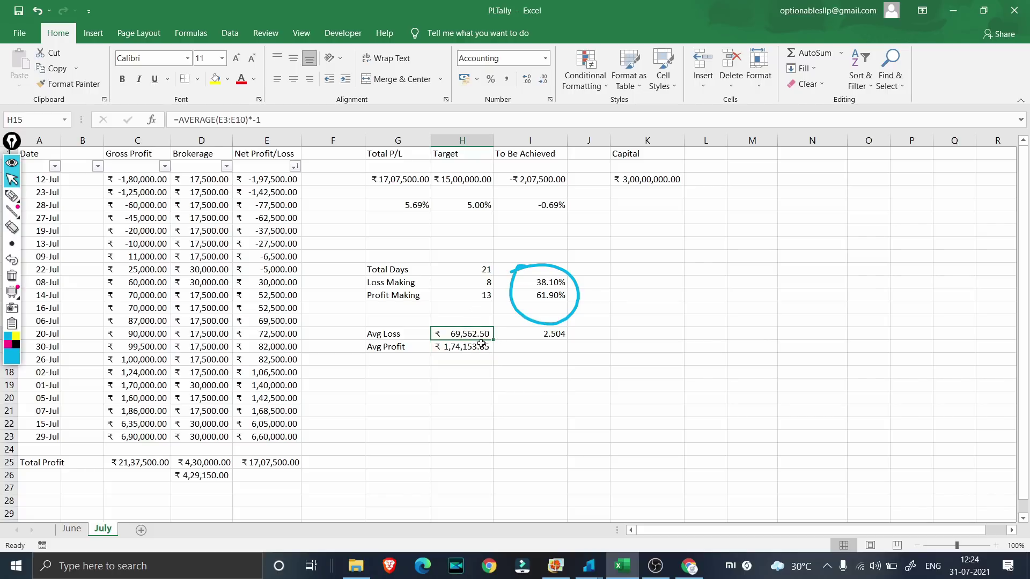
{"action": "left_click", "coordinate": [464, 351]}
{"action": "left_click", "coordinate": [465, 357]}
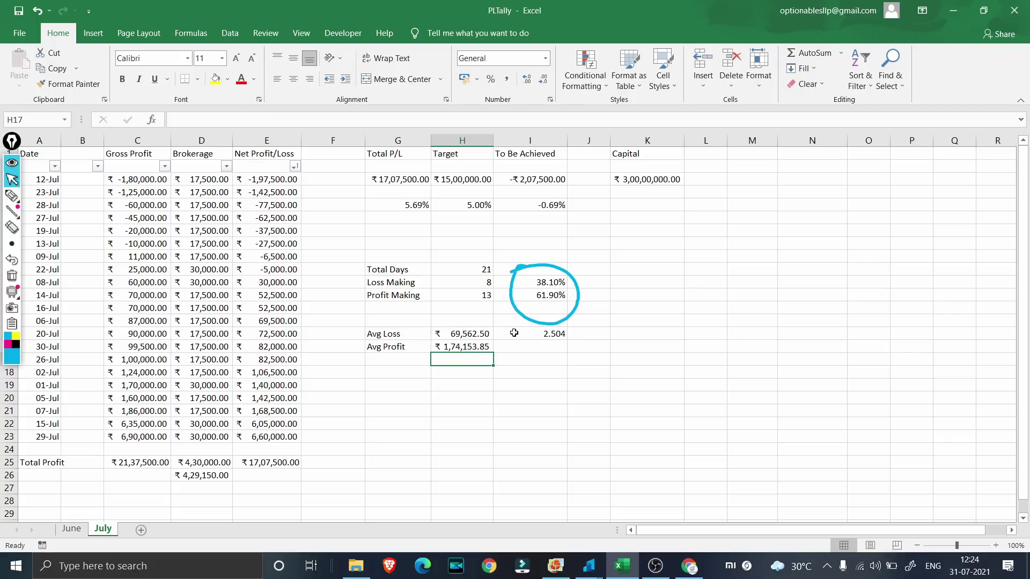
{"action": "left_click", "coordinate": [549, 330]}
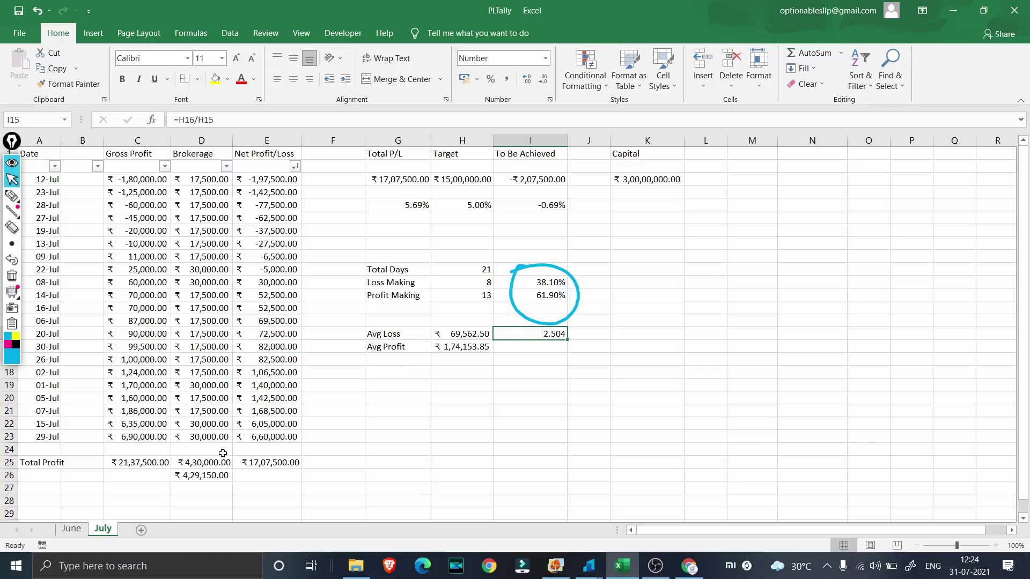
{"action": "left_click", "coordinate": [11, 276]}
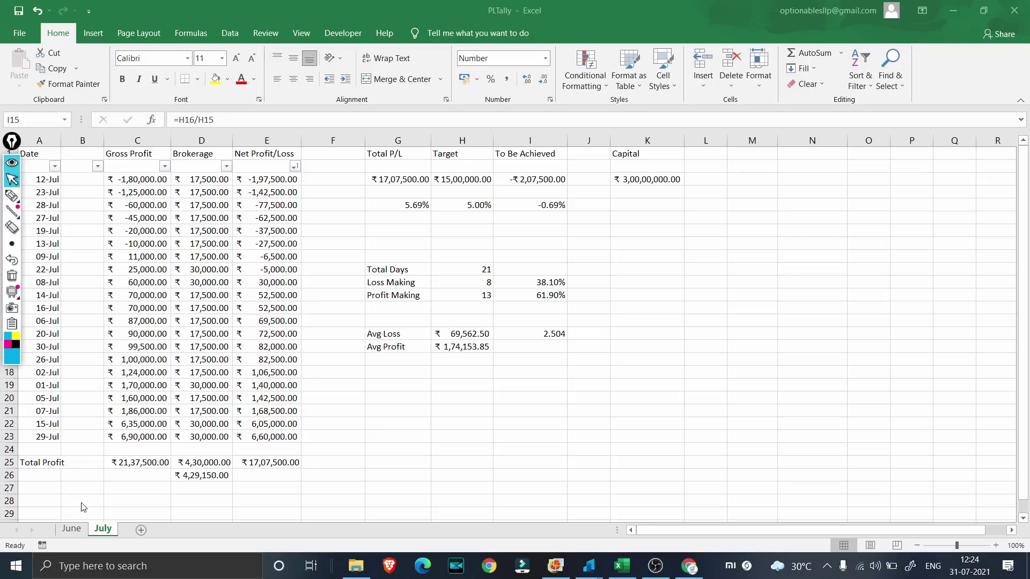
Compare the Profit Making percentage formula on the June and July sheets
{"action": "left_click", "coordinate": [66, 532]}
{"action": "left_click", "coordinate": [66, 532]}
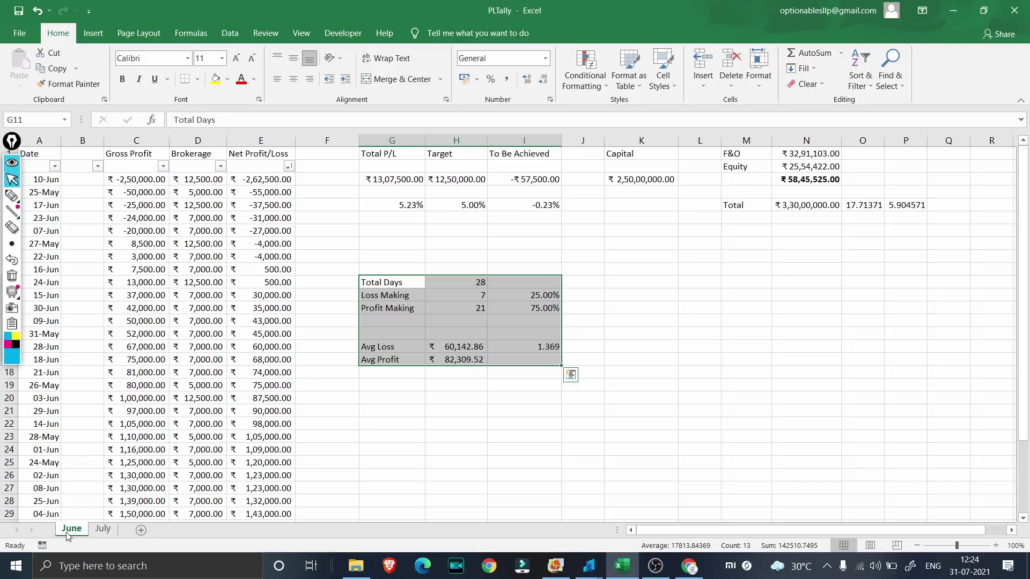
{"action": "left_click", "coordinate": [422, 384]}
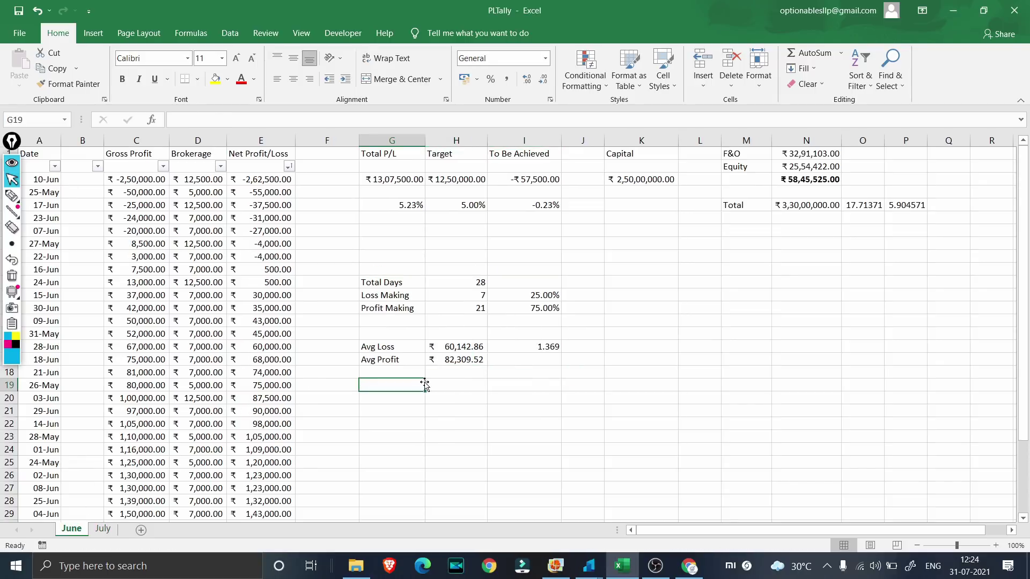
{"action": "left_click", "coordinate": [549, 310]}
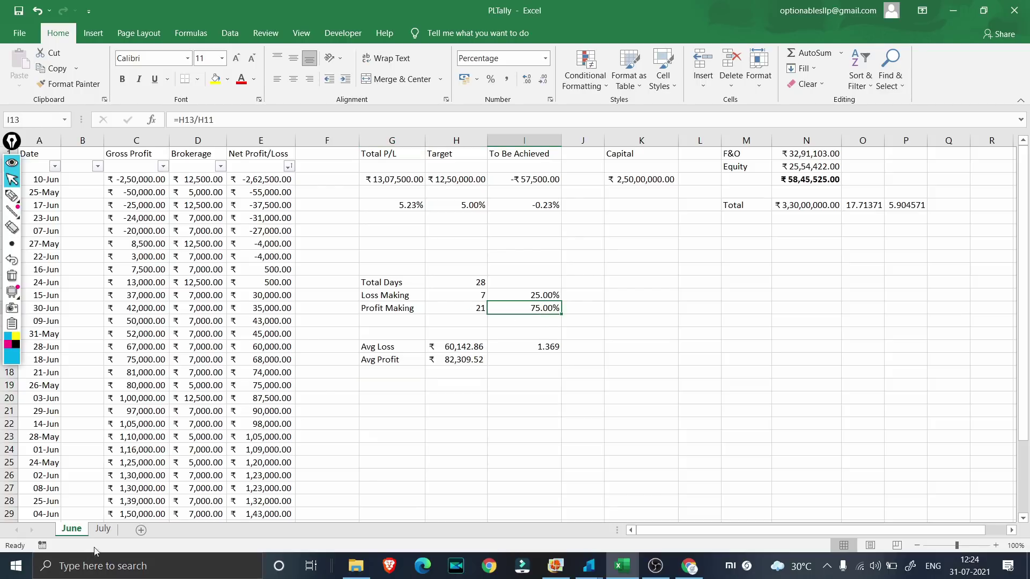
{"action": "left_click", "coordinate": [104, 529]}
{"action": "left_click", "coordinate": [550, 298]}
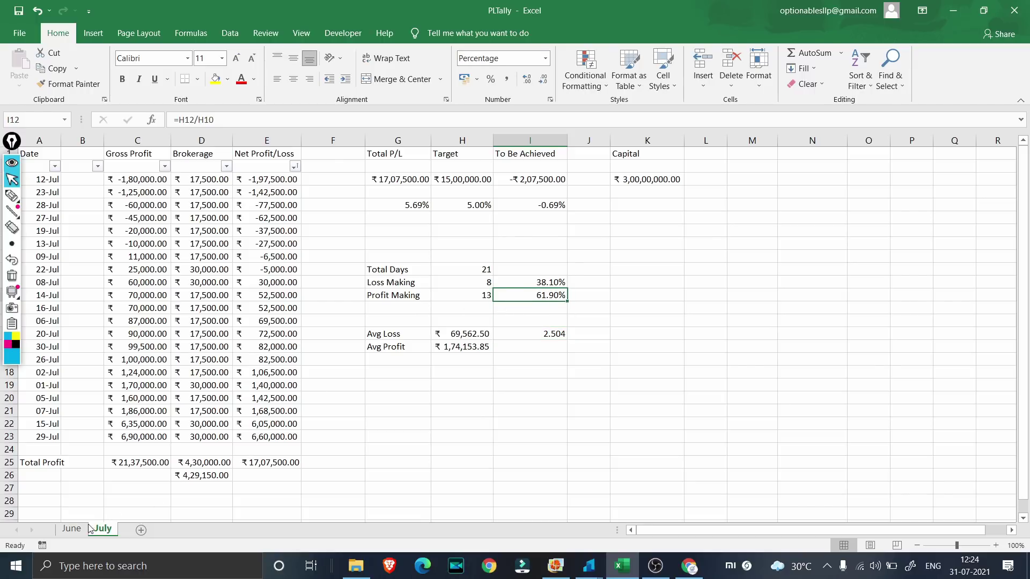
Compare June's average loss (=AVERAGE(E3:E9)*-1) and average profit against July's figures
{"action": "left_click", "coordinate": [72, 529]}
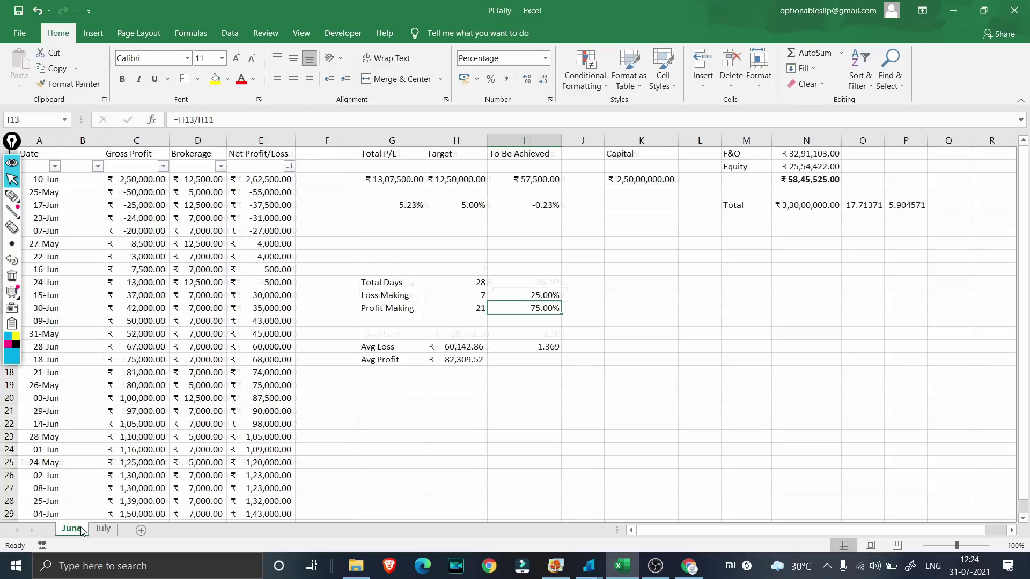
{"action": "left_click", "coordinate": [445, 347]}
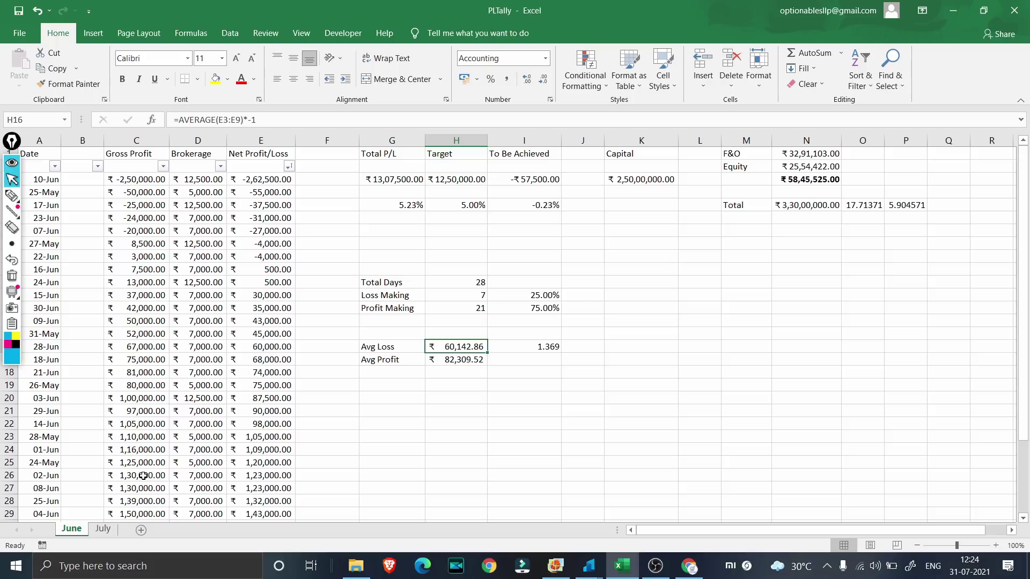
{"action": "left_click", "coordinate": [114, 528]}
{"action": "left_click", "coordinate": [466, 345]}
{"action": "left_click", "coordinate": [470, 332]}
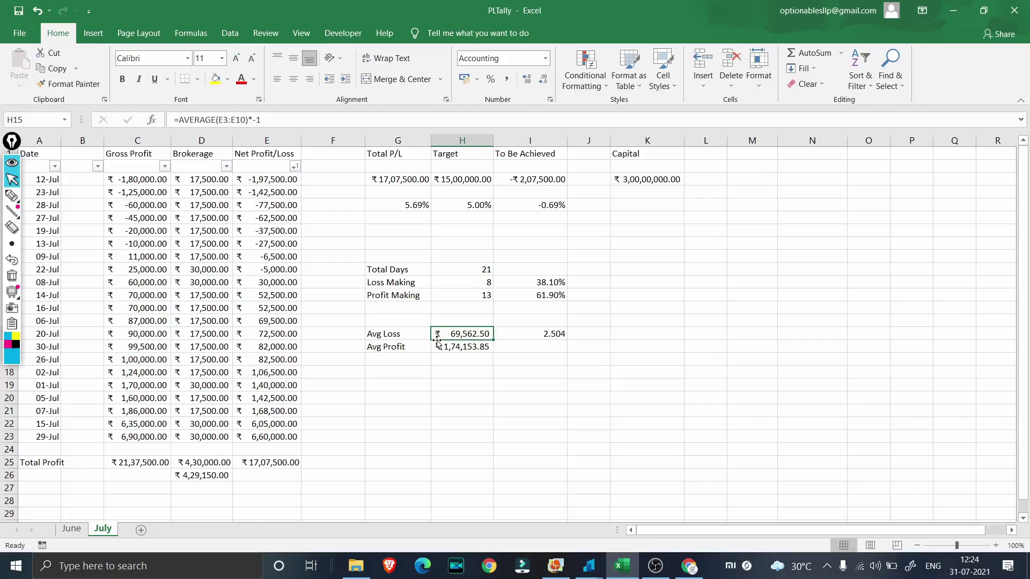
{"action": "left_click", "coordinate": [72, 529]}
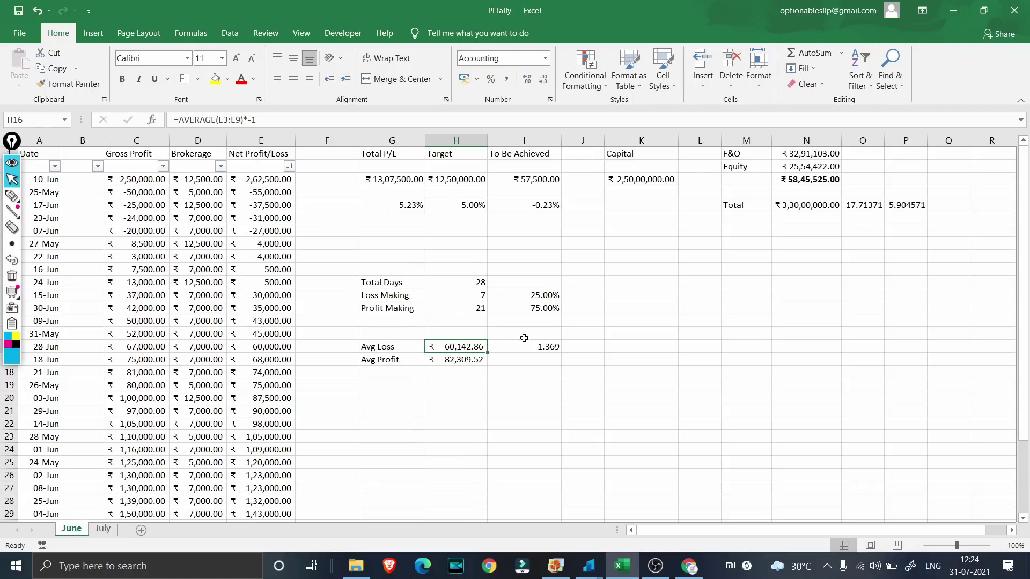
{"action": "right_click", "coordinate": [449, 367]}
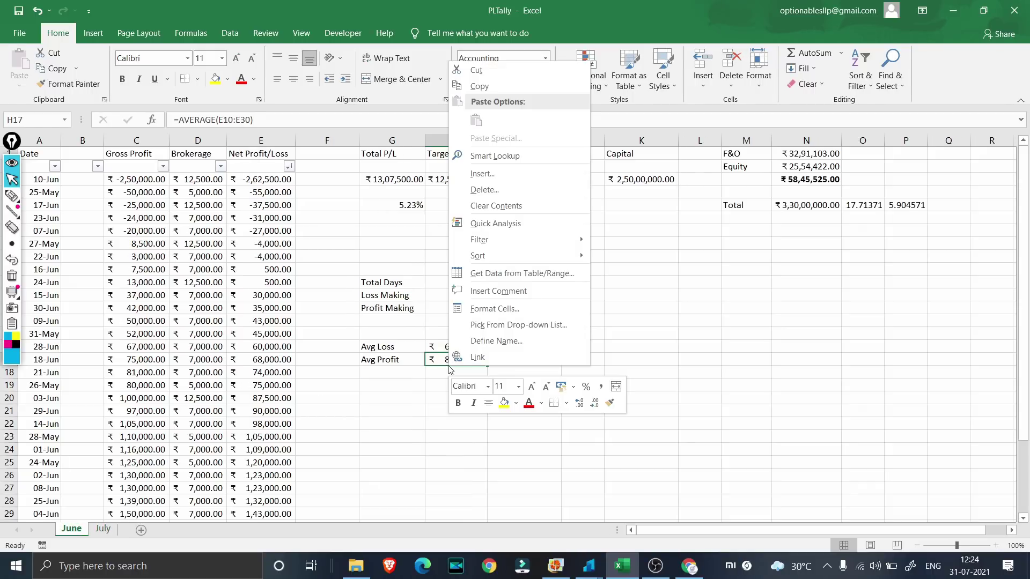
{"action": "key", "text": "Escape"}
{"action": "left_click", "coordinate": [102, 529]}
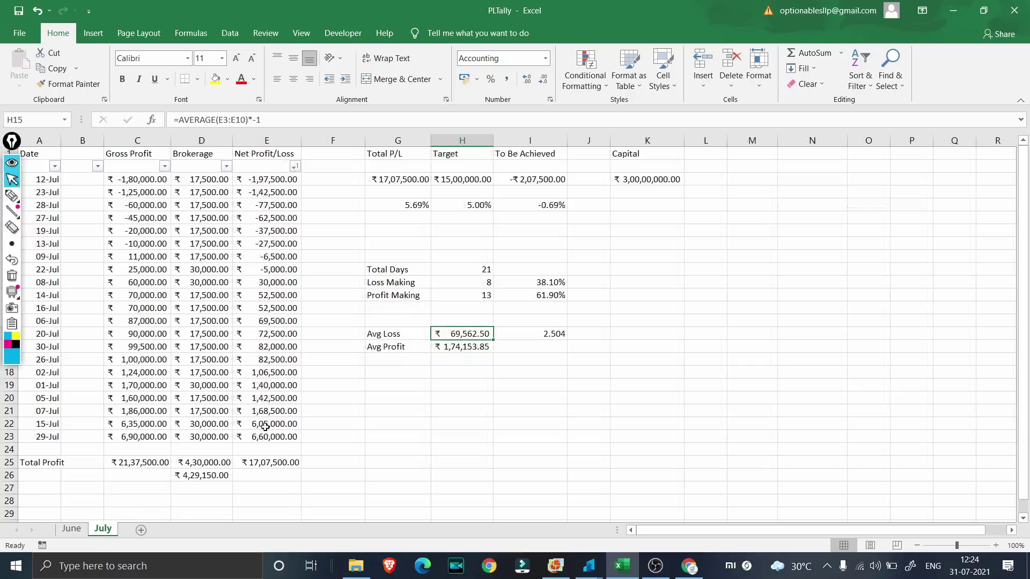
{"action": "left_click", "coordinate": [333, 449]}
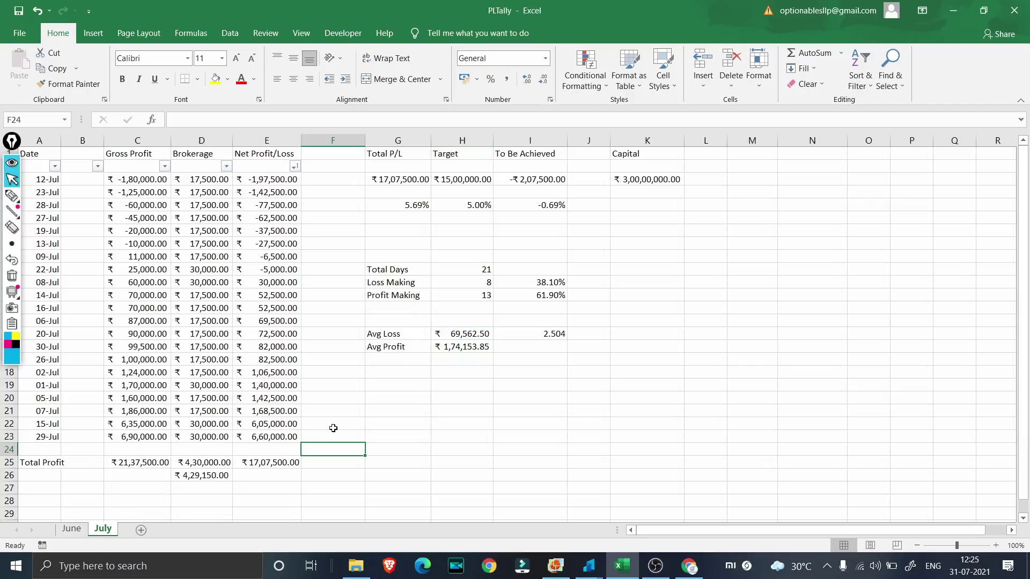
{"action": "left_click", "coordinate": [292, 437]}
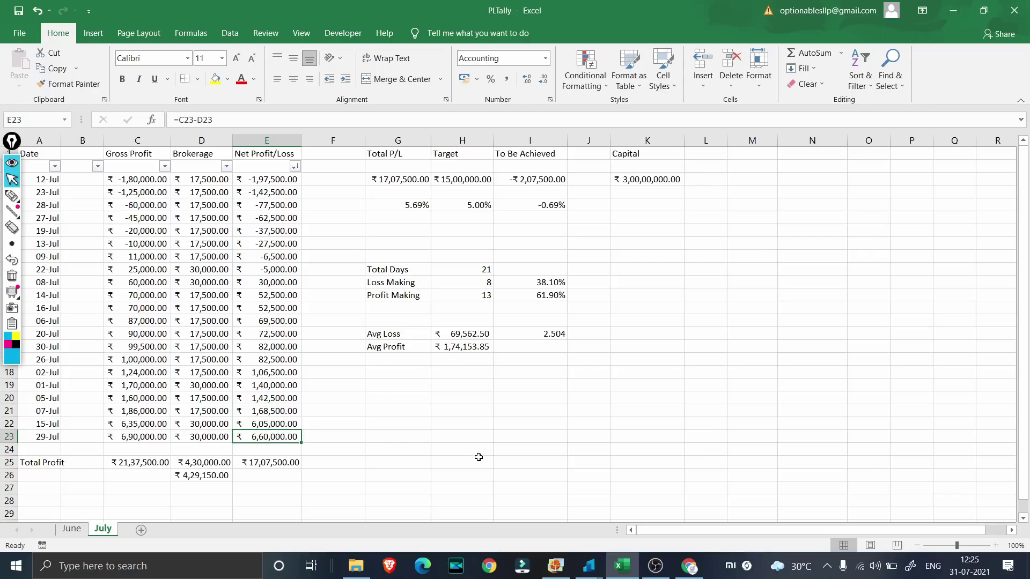
{"action": "left_click", "coordinate": [342, 423]}
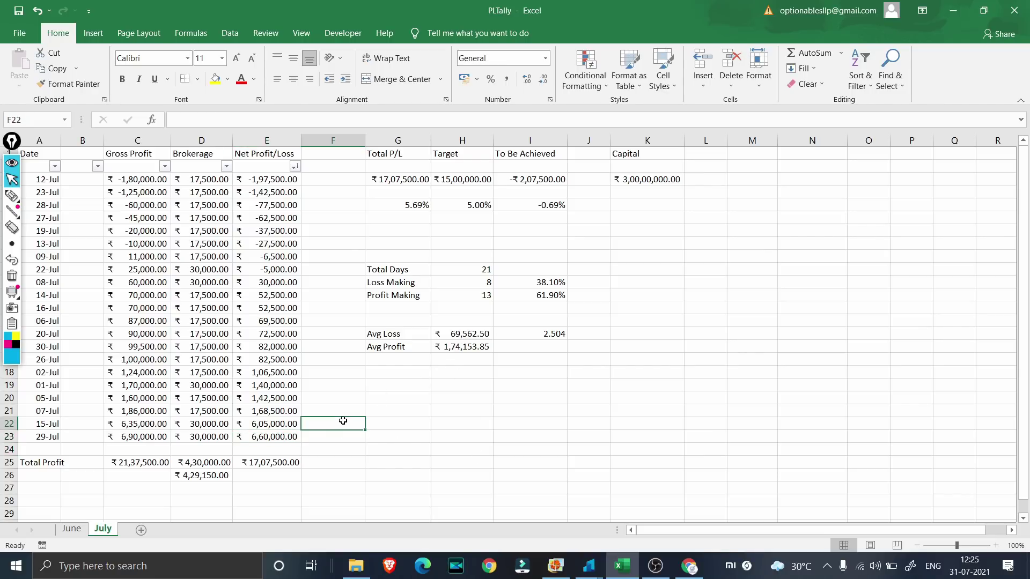
{"action": "left_click", "coordinate": [280, 428]}
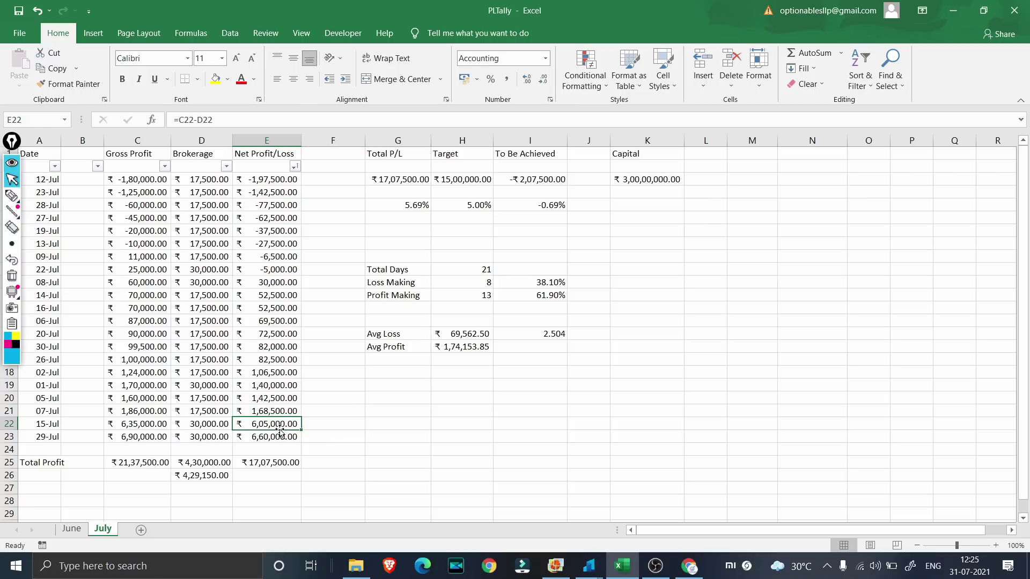
{"action": "key", "text": "shift+Down"}
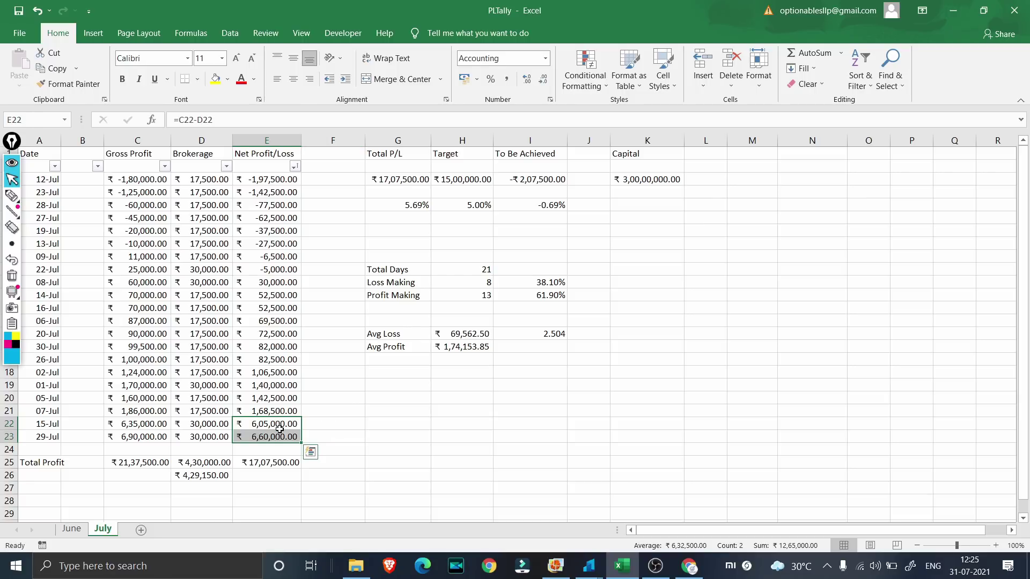
{"action": "key", "text": "Delete"}
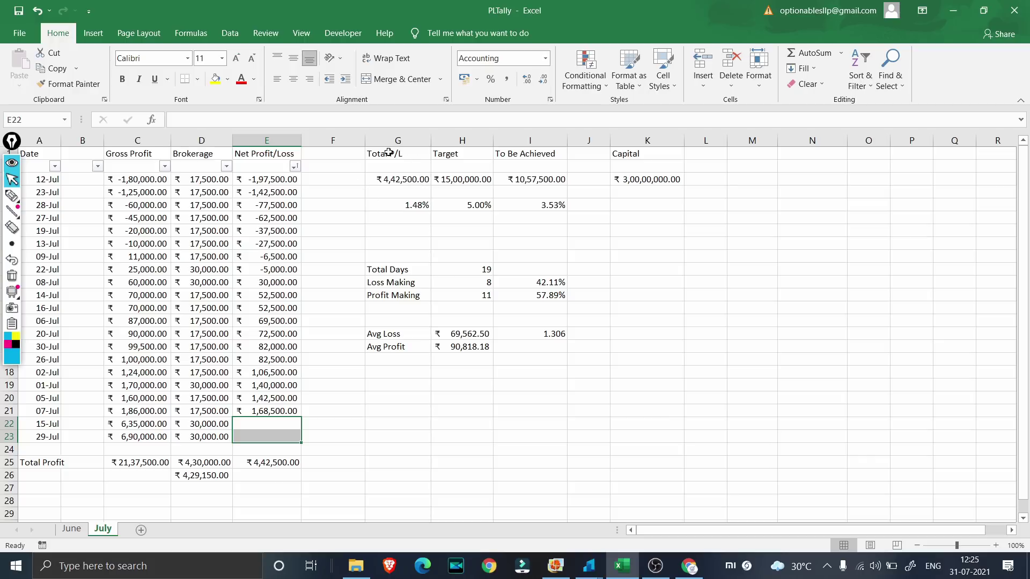
{"action": "left_click", "coordinate": [459, 346]}
{"action": "left_click", "coordinate": [462, 333]}
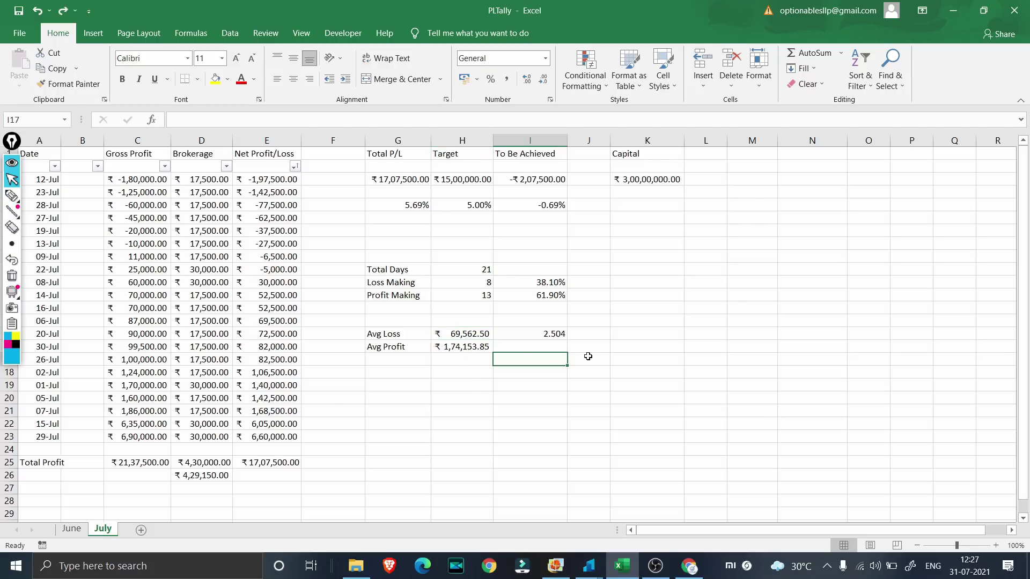
{"action": "left_click", "coordinate": [588, 356]}
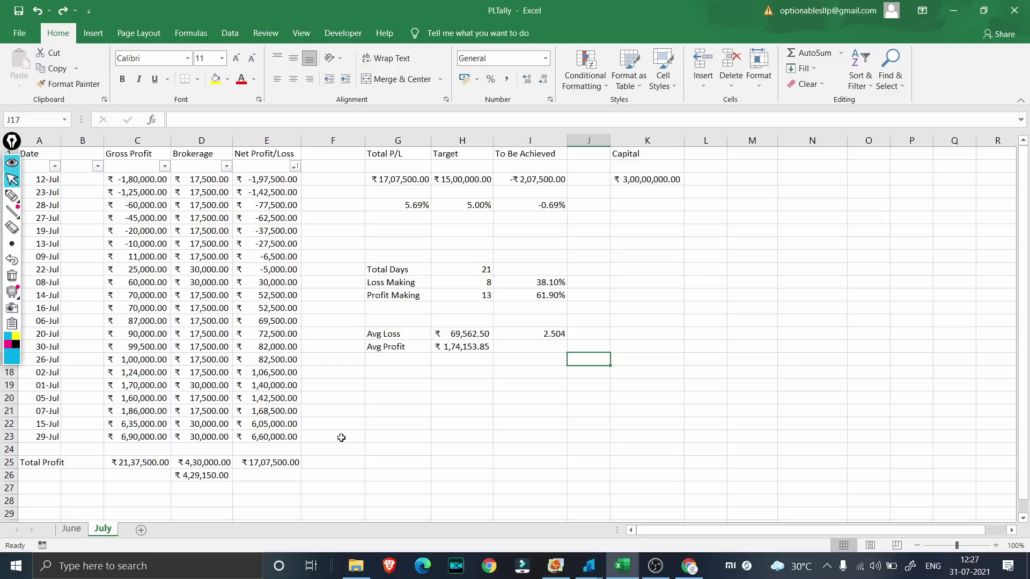
{"action": "left_click", "coordinate": [73, 530]}
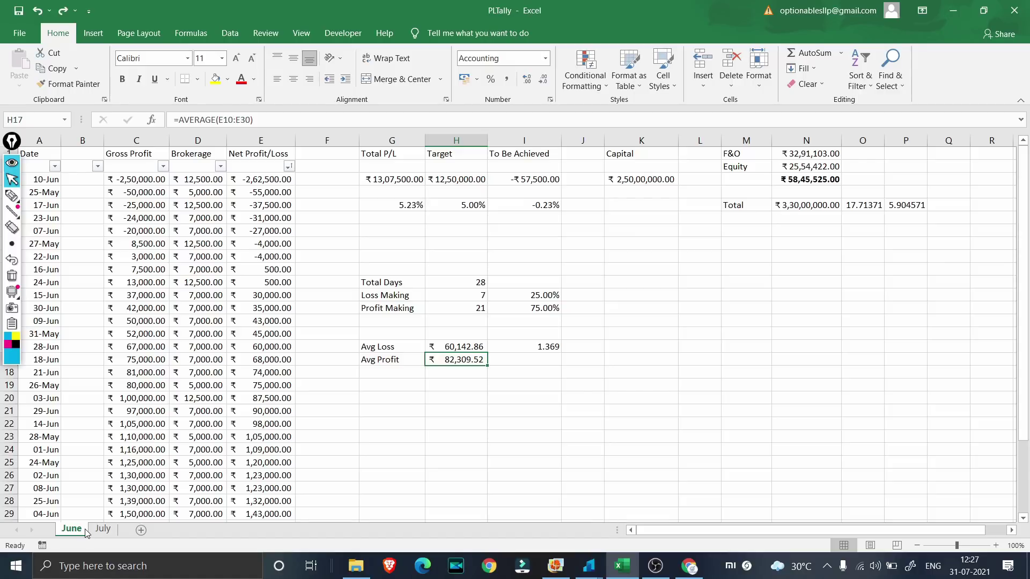
{"action": "left_click", "coordinate": [102, 528]}
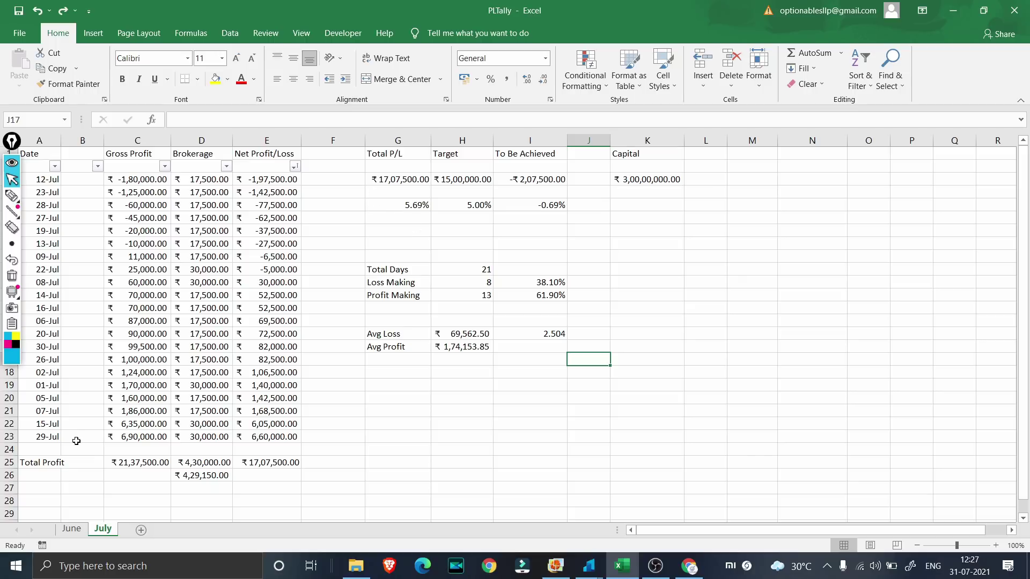
{"action": "left_click", "coordinate": [126, 460]}
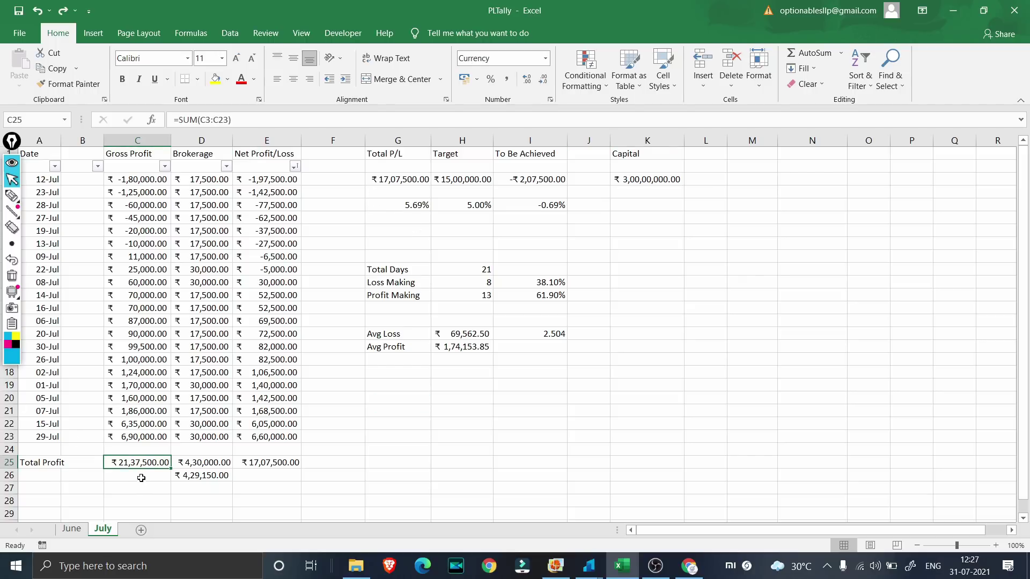
{"action": "left_click", "coordinate": [73, 529]}
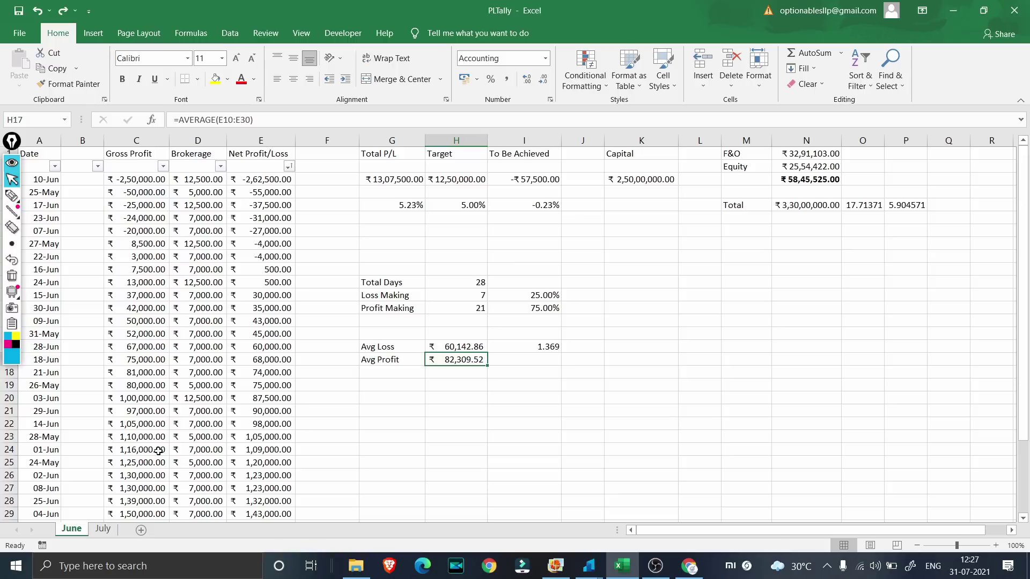
{"action": "scroll", "coordinate": [158, 451], "scroll_direction": "down", "scroll_amount": 15}
{"action": "scroll", "coordinate": [158, 450], "scroll_direction": "up", "scroll_amount": 10}
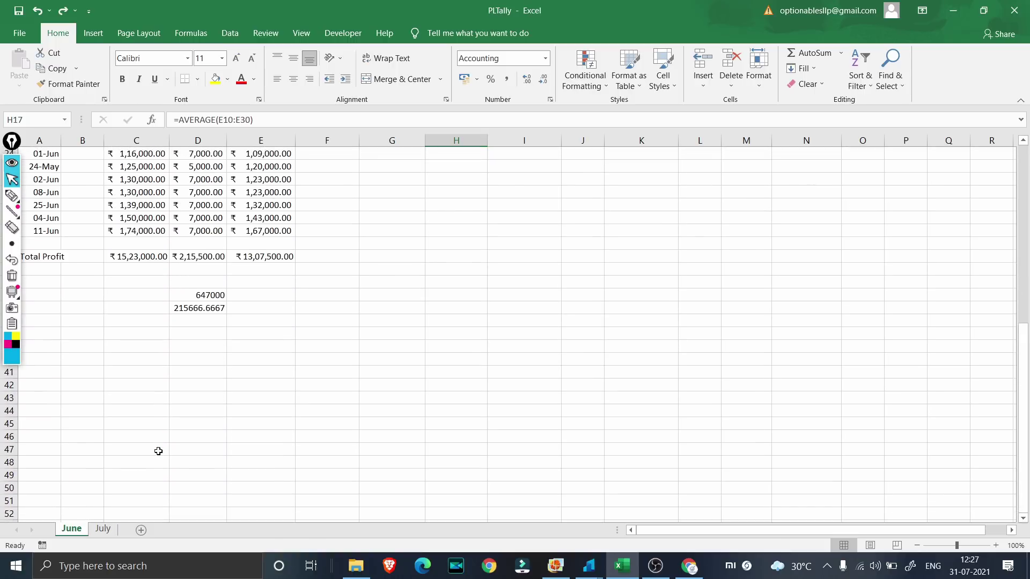
{"action": "left_click", "coordinate": [104, 528]}
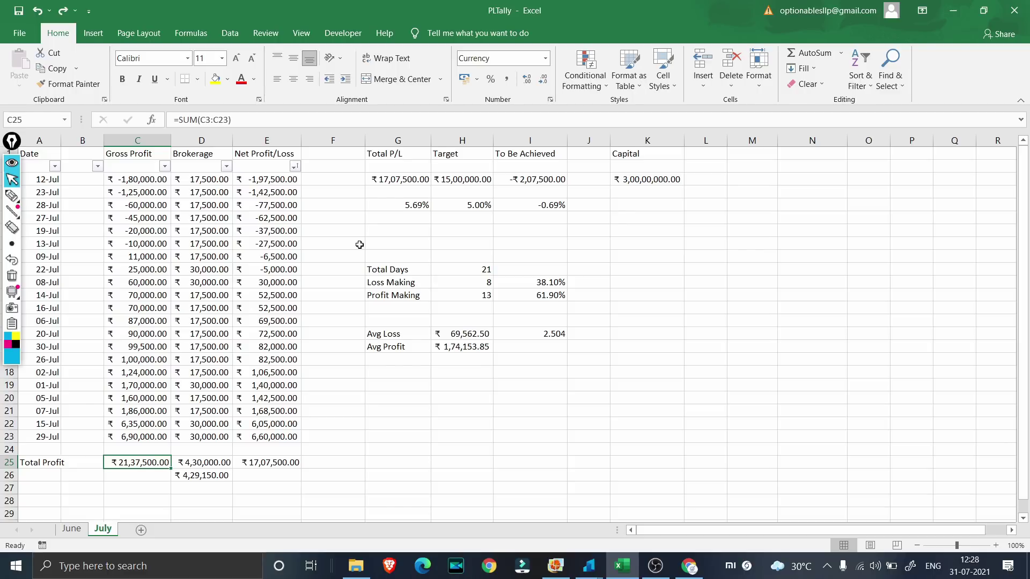
{"action": "left_click", "coordinate": [400, 208]}
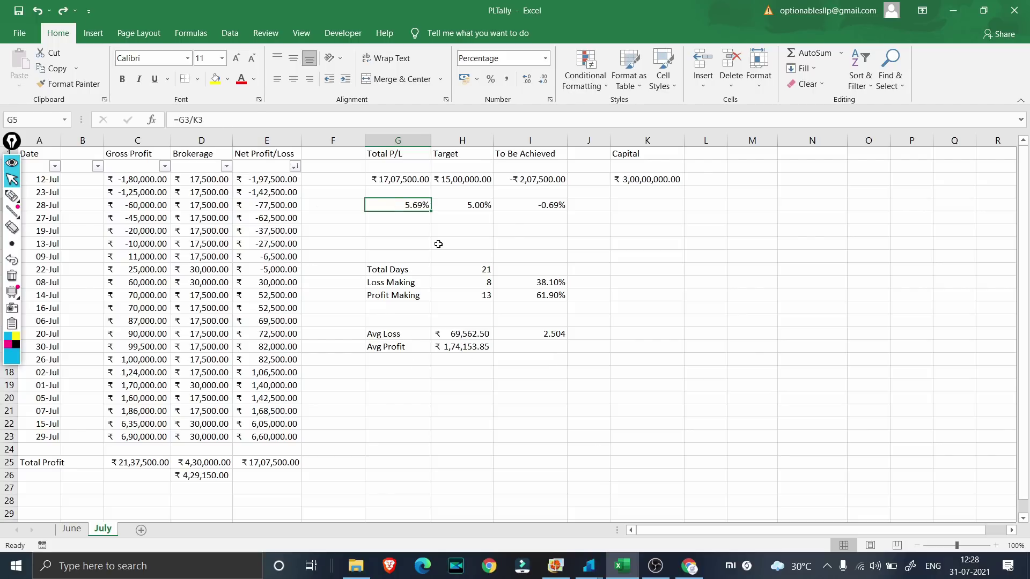
{"action": "key", "text": "Right"}
{"action": "key", "text": "Down"}
{"action": "key", "text": "Down"}
{"action": "key", "text": "Down"}
{"action": "key", "text": "Down"}
{"action": "key", "text": "Down"}
{"action": "key", "text": "Down"}
{"action": "key", "text": "Down"}
{"action": "key", "text": "Down"}
{"action": "key", "text": "Down"}
{"action": "key", "text": "Down"}
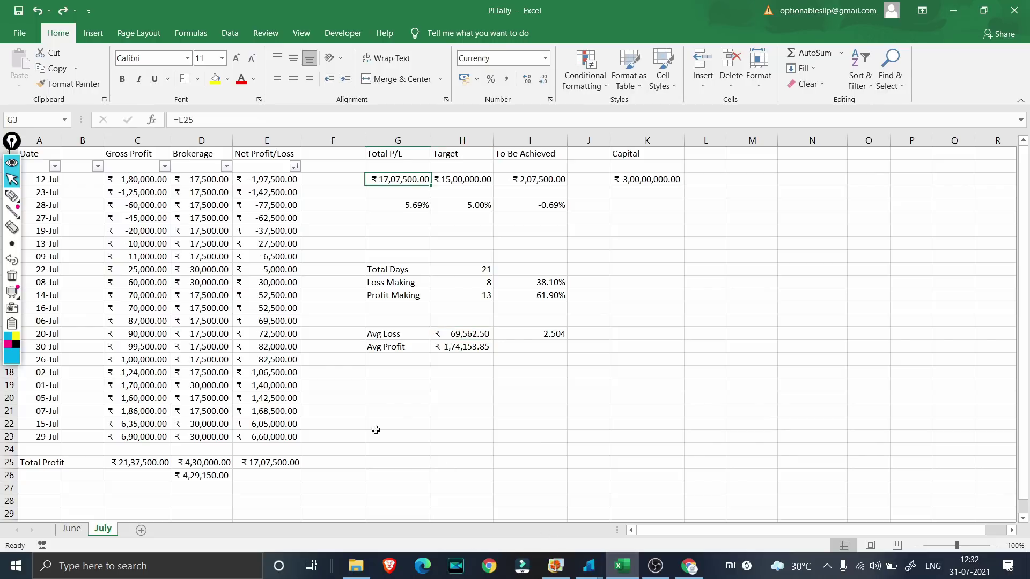
{"action": "left_click", "coordinate": [268, 462]}
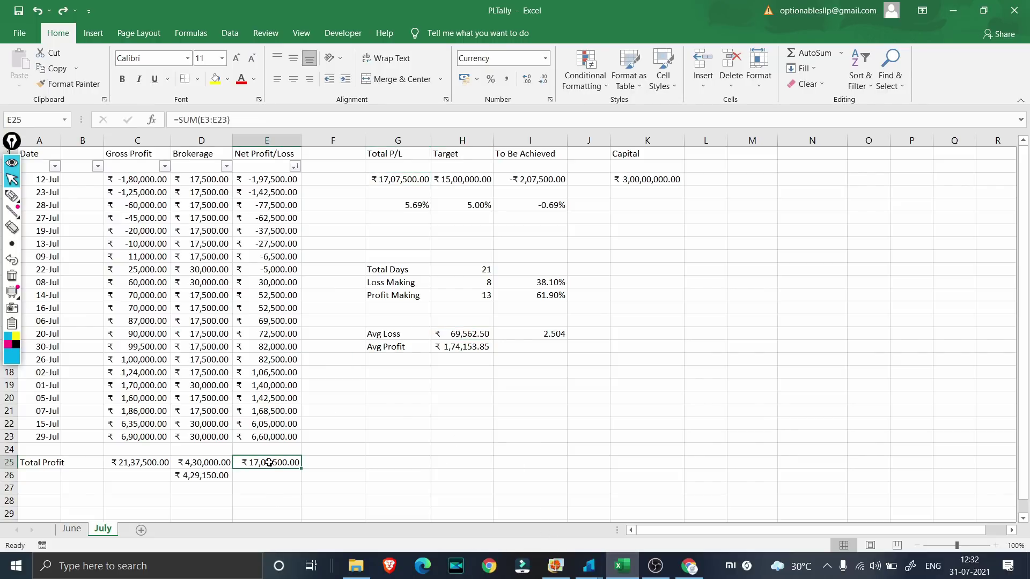
Bring up the July F&O P&L report, review its Profits summary, and start the PDF download
{"action": "left_click", "coordinate": [690, 565]}
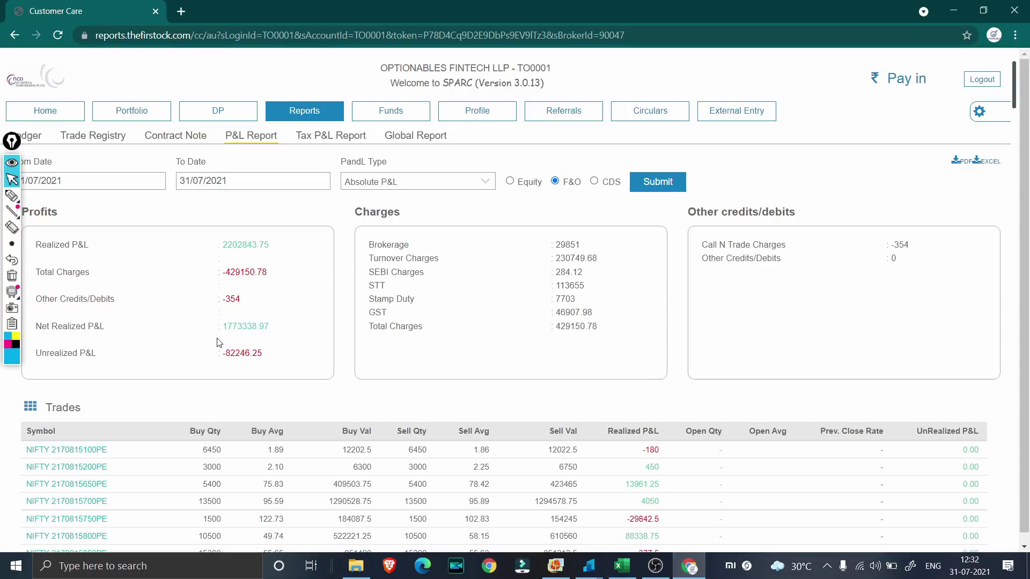
{"action": "left_click_drag", "start_coordinate": [225, 327], "coordinate": [344, 345]}
{"action": "left_click", "coordinate": [344, 345]}
{"action": "triple_click", "coordinate": [216, 251]}
{"action": "left_click", "coordinate": [457, 320]}
{"action": "left_click", "coordinate": [954, 163]}
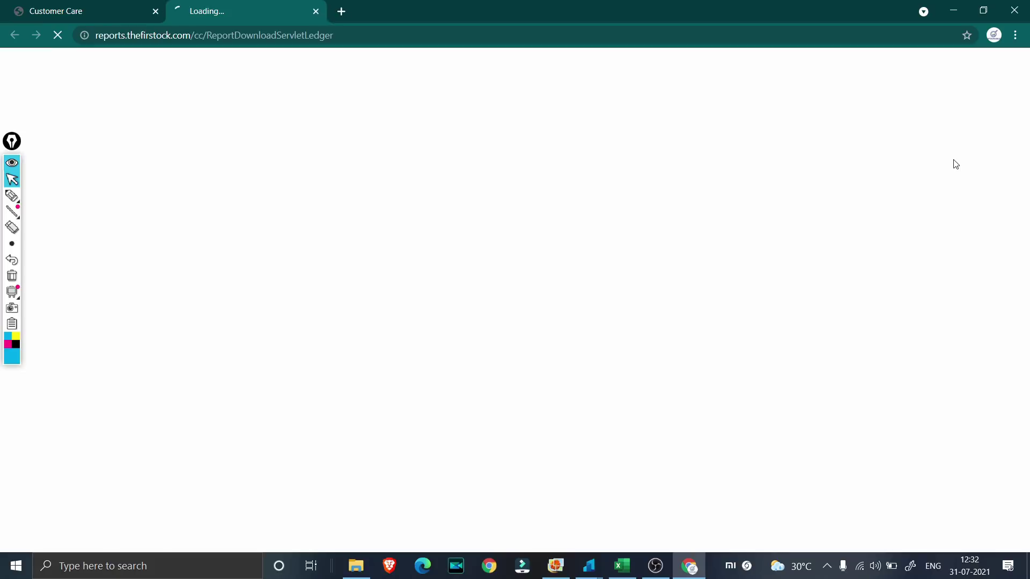
{"action": "left_click", "coordinate": [144, 6]}
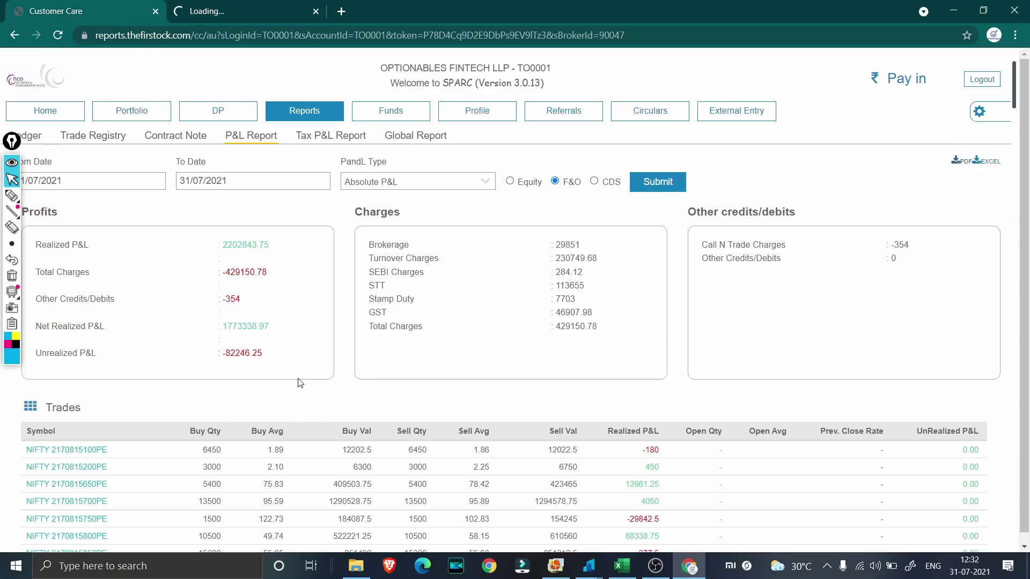